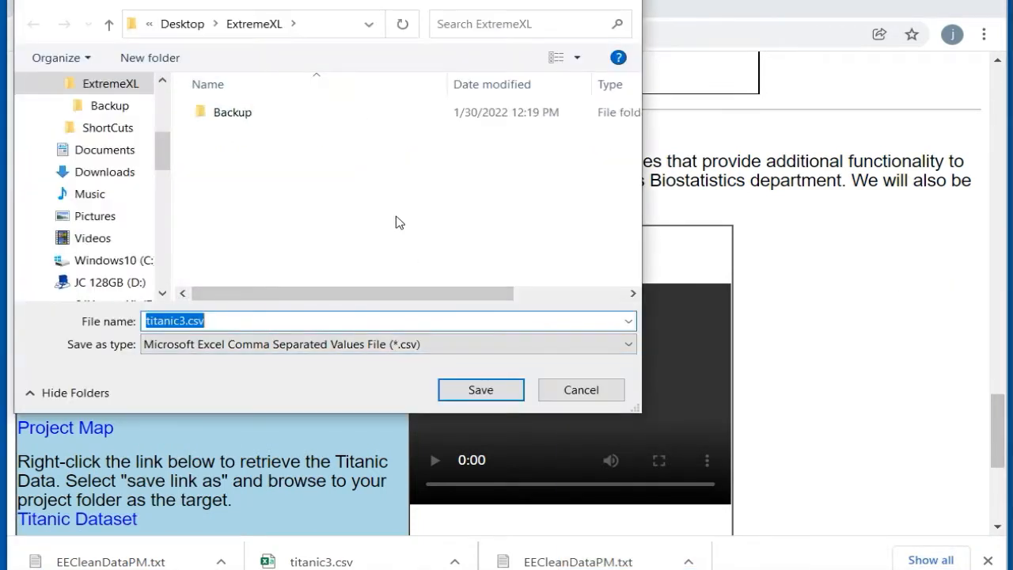
Step: Download titanic3.csv into the ExtremeXL folder and save it there as the Excel workbook titanic3.xlsx
click(480, 390)
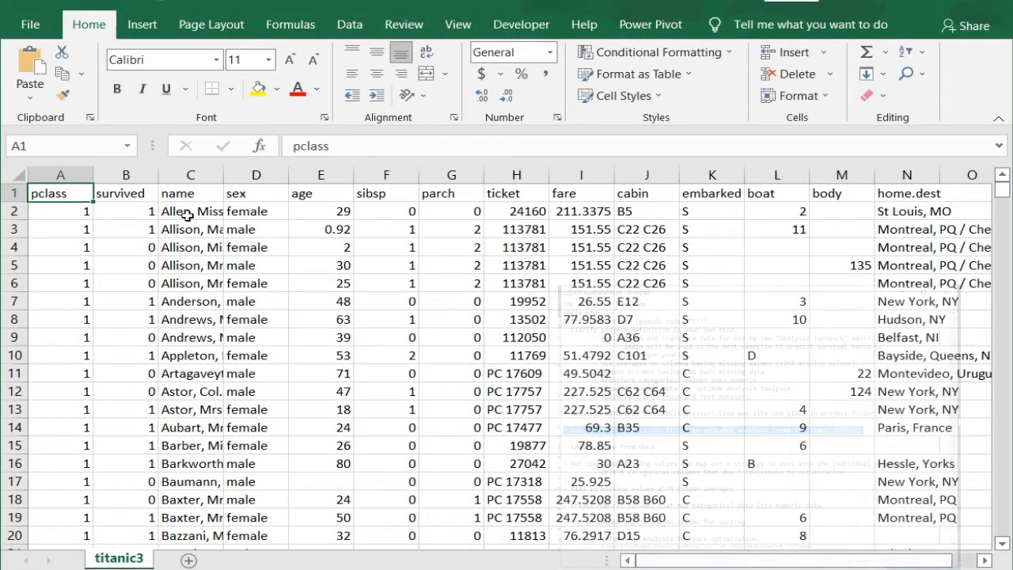
click(34, 30)
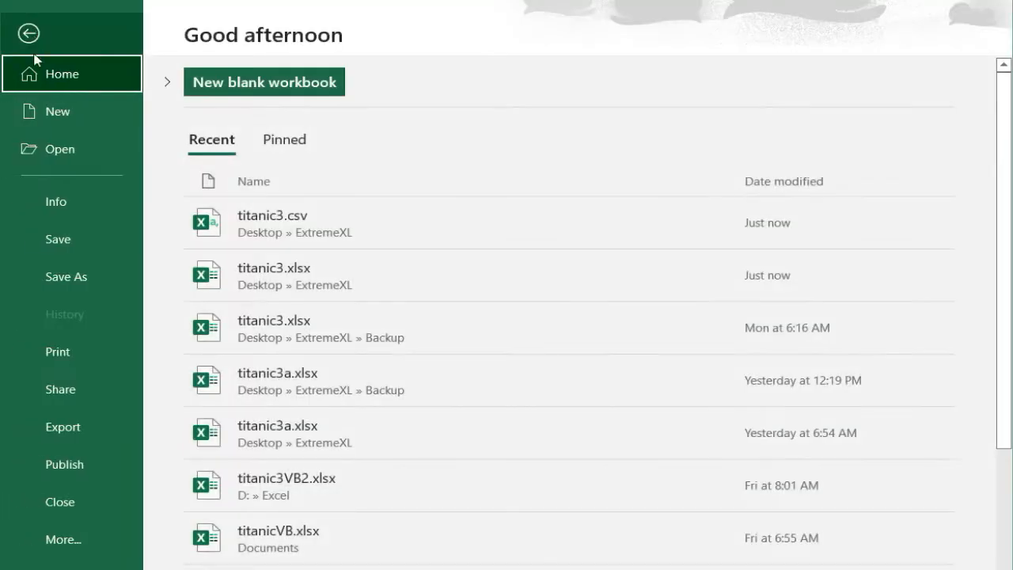
click(69, 278)
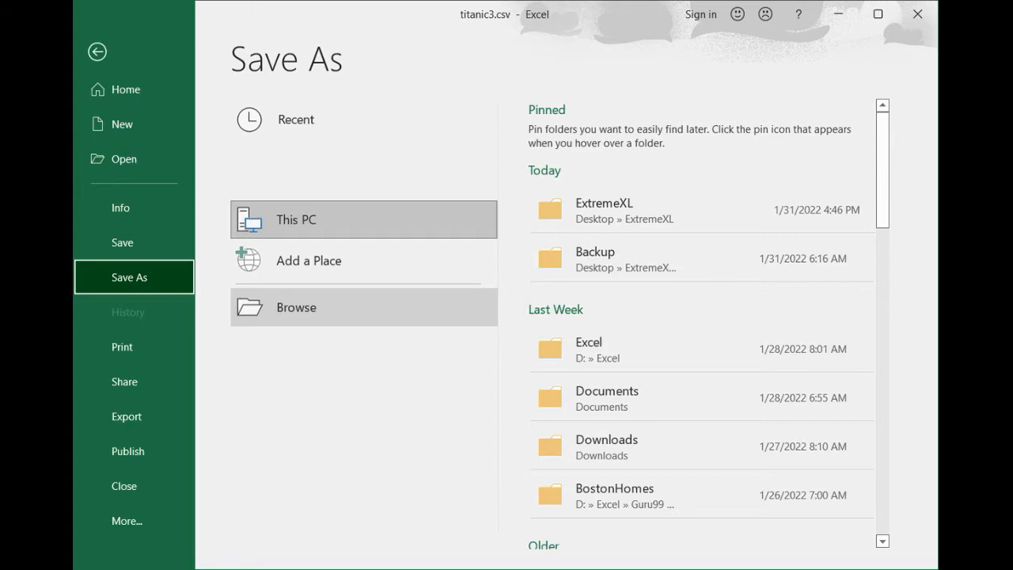
click(314, 315)
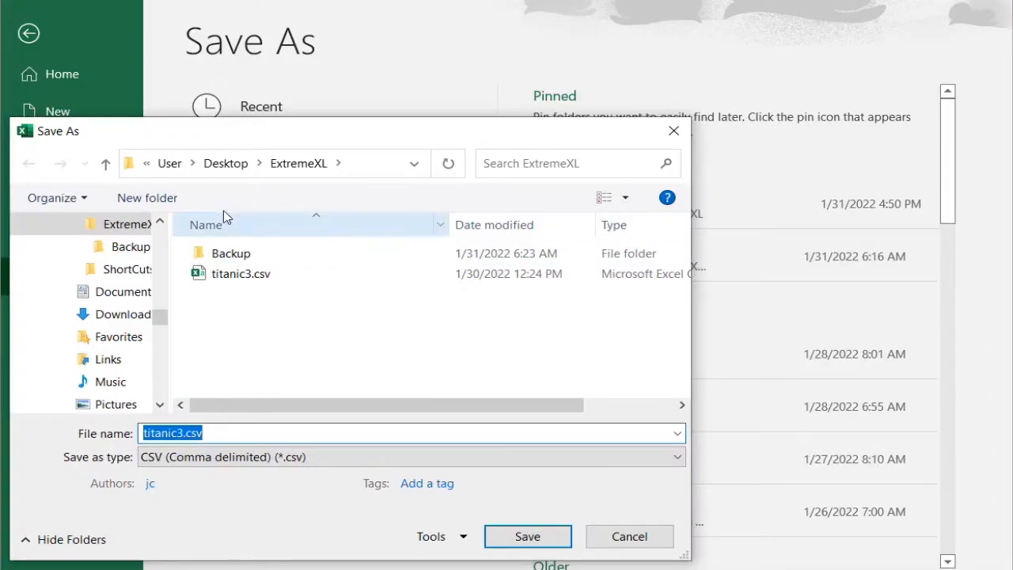
drag(296, 138, 292, 163)
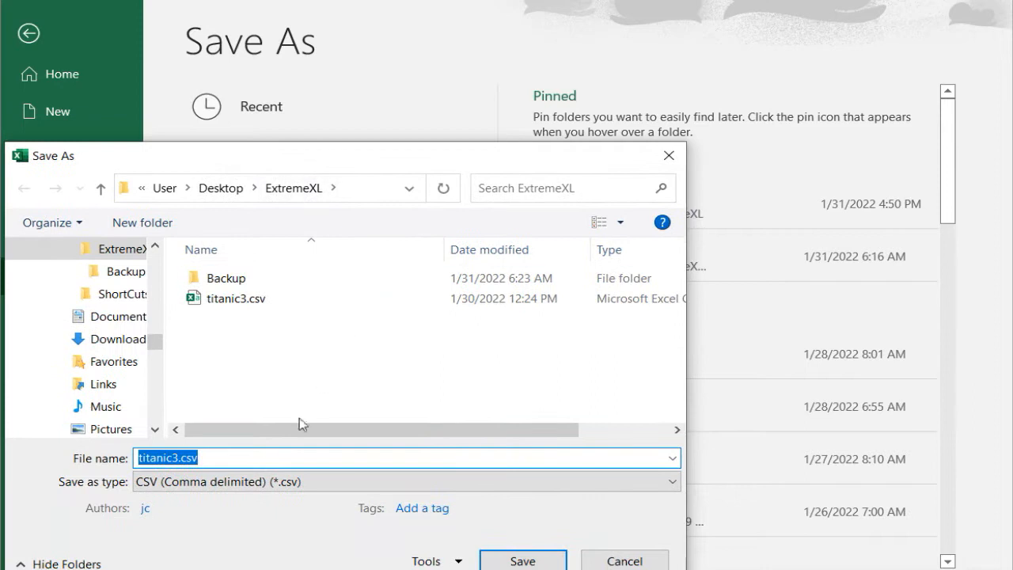
click(277, 482)
click(303, 49)
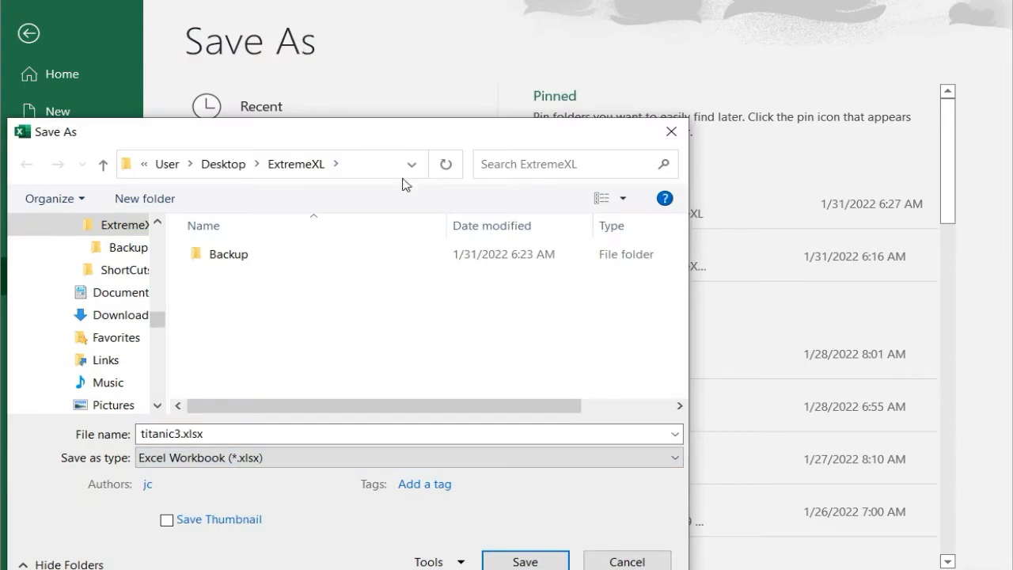
click(524, 561)
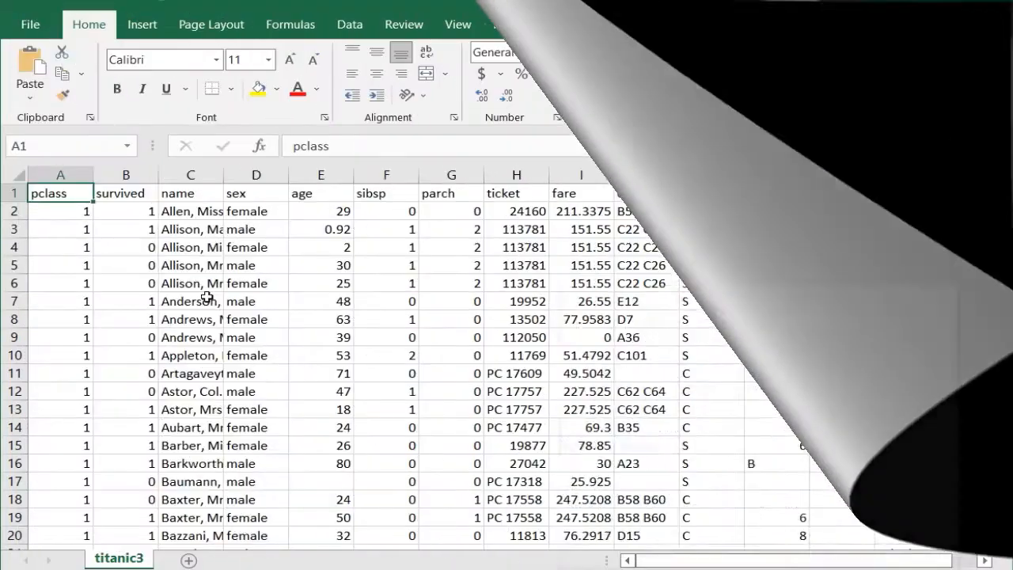
Step: Convert the whole titanic3 data range into a table that uses the first row as headers
key(ctrl+shift+space)
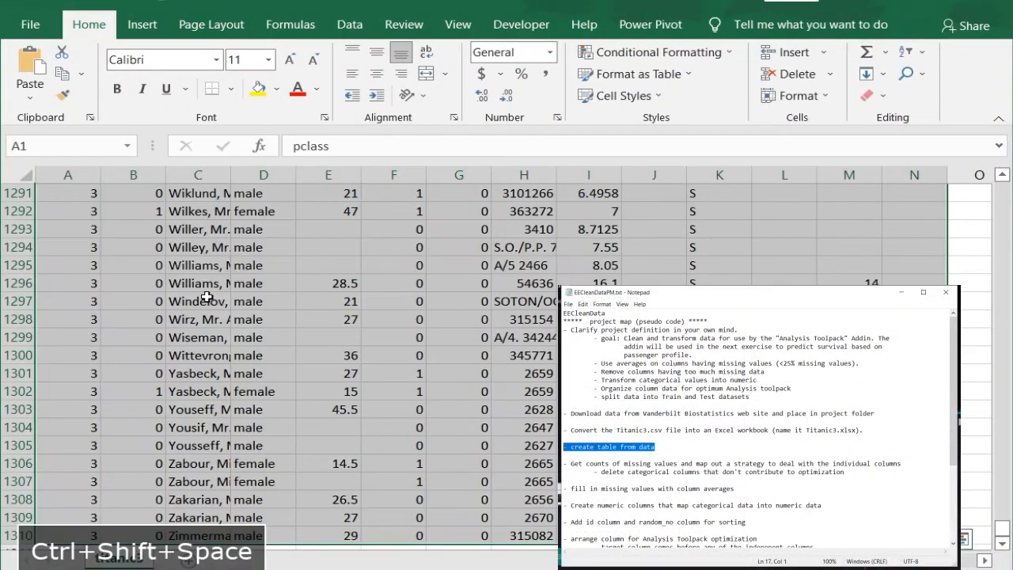
key(ctrl+t)
click(875, 523)
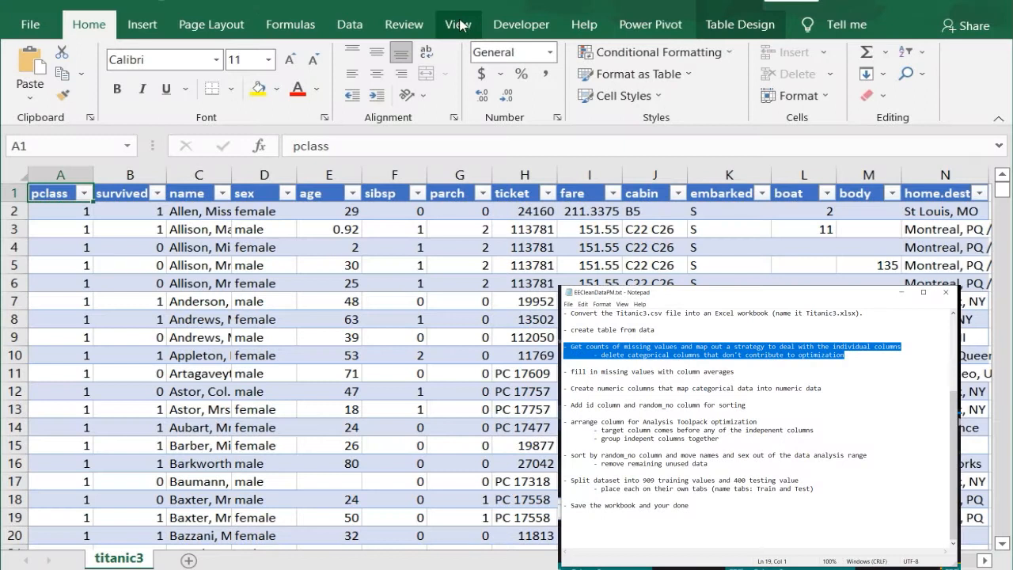
Step: Freeze the top row of the titanic3 sheet
click(459, 26)
click(601, 97)
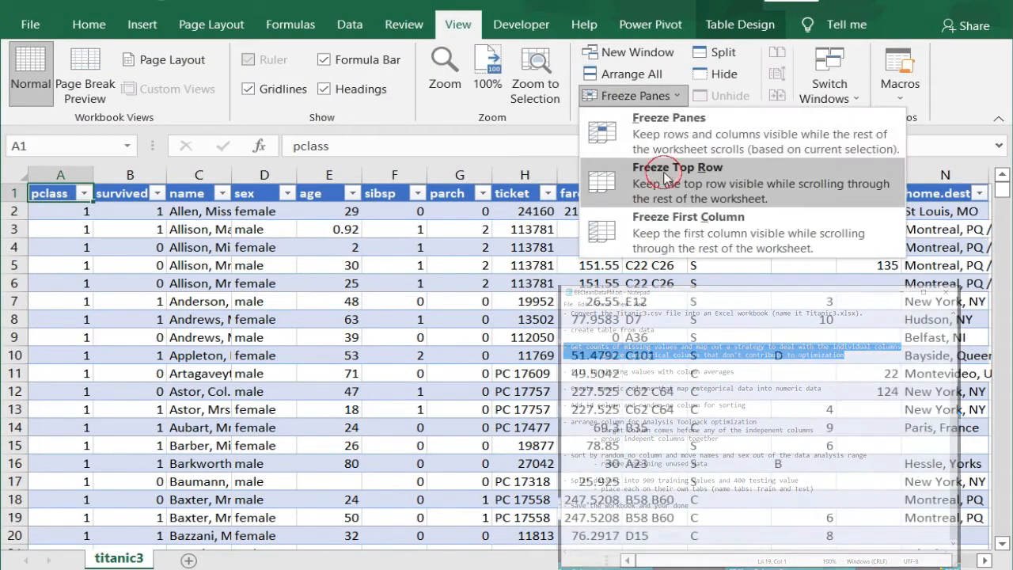
click(667, 177)
Step: Enter =COUNTBLANK(A2:A1310) in cell A1311, directly below the last pclass value
click(50, 211)
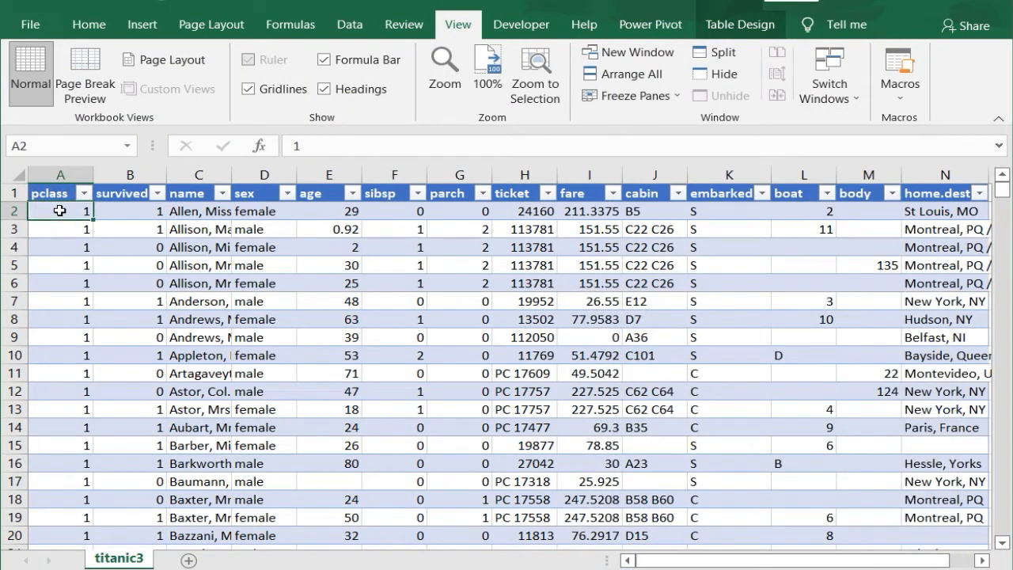
key(ctrl+Down)
key(Down)
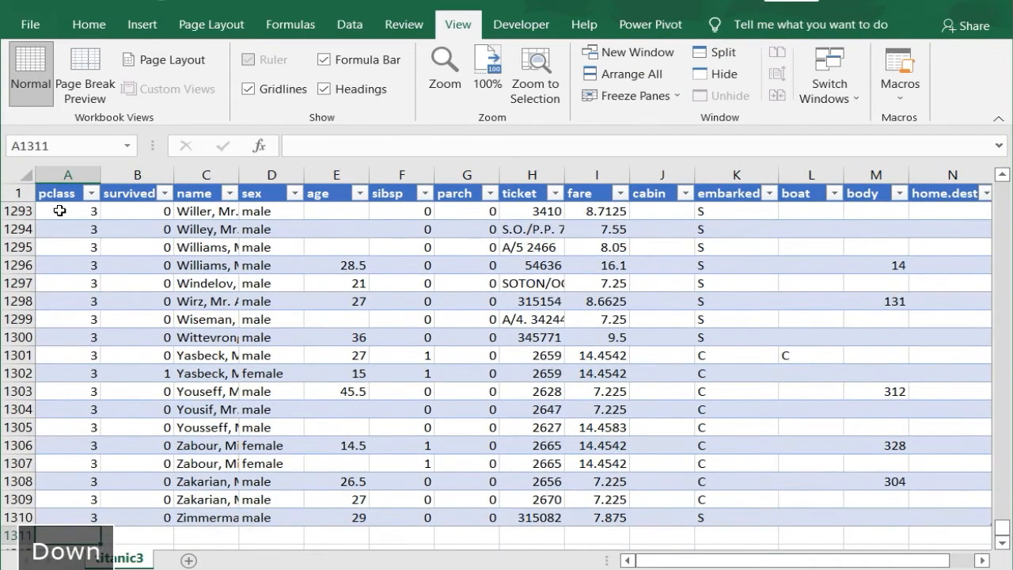
text(=cou)
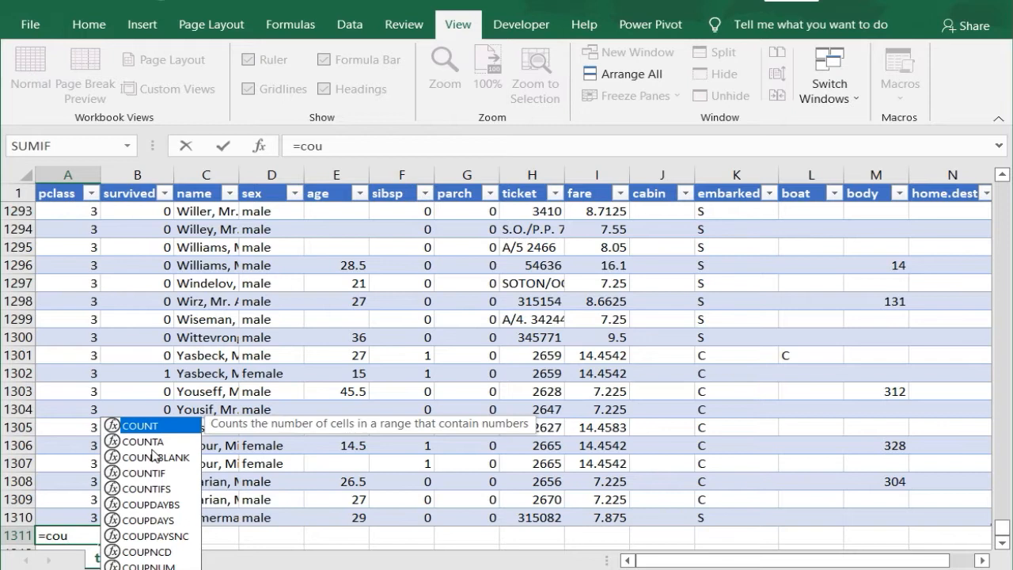
click(155, 458)
double_click(154, 455)
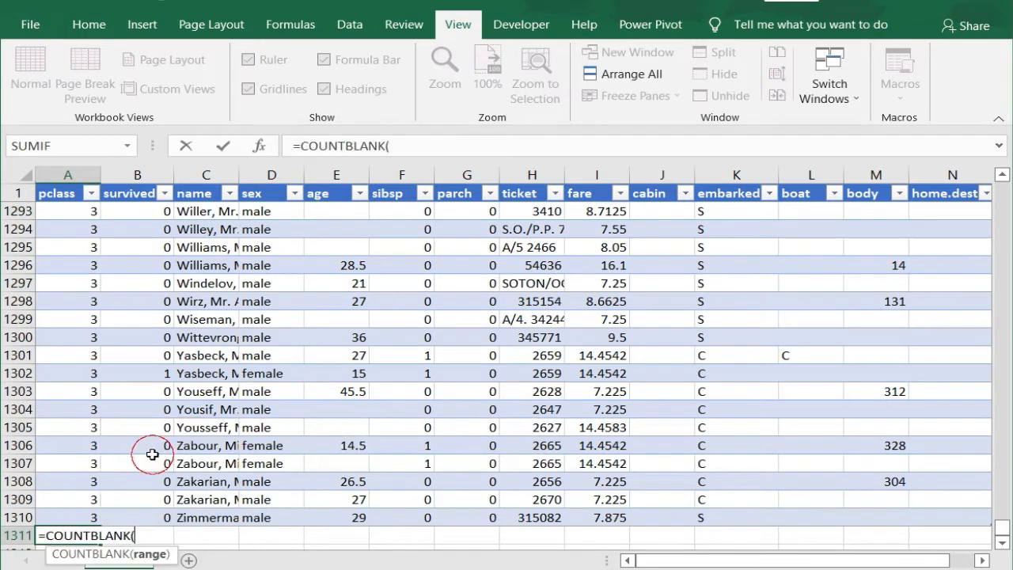
text(A2:A1310)
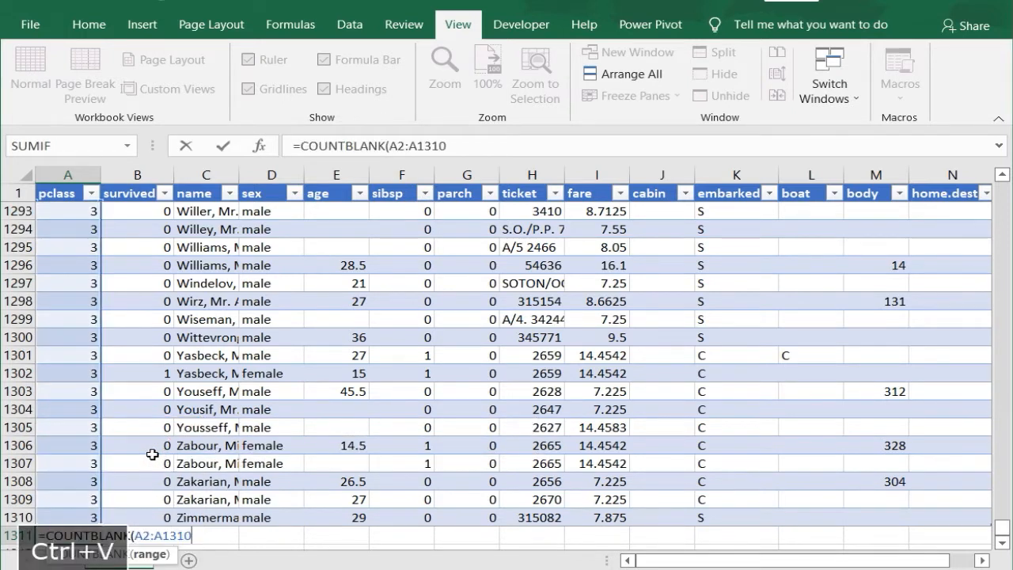
text())
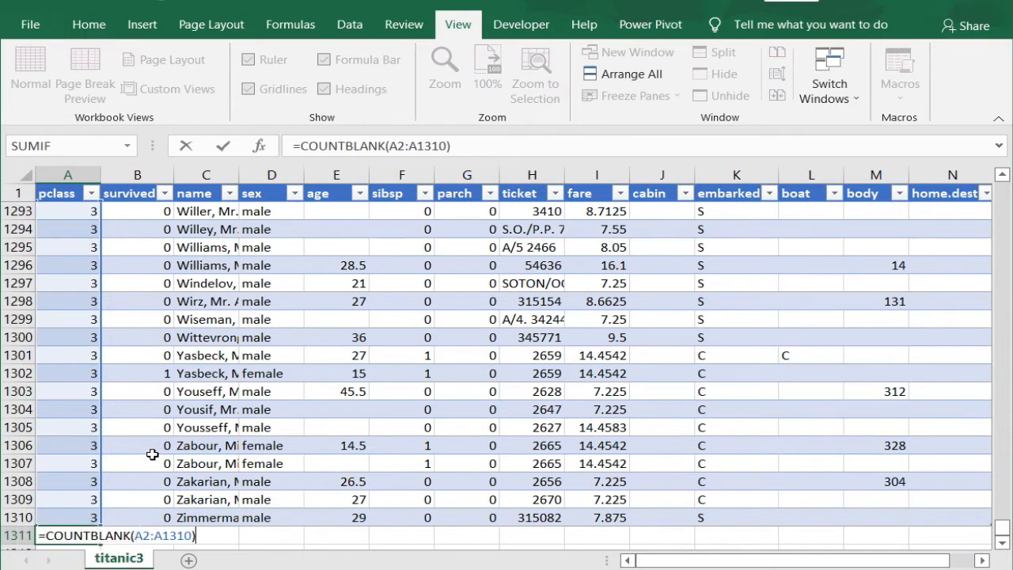
key(Return)
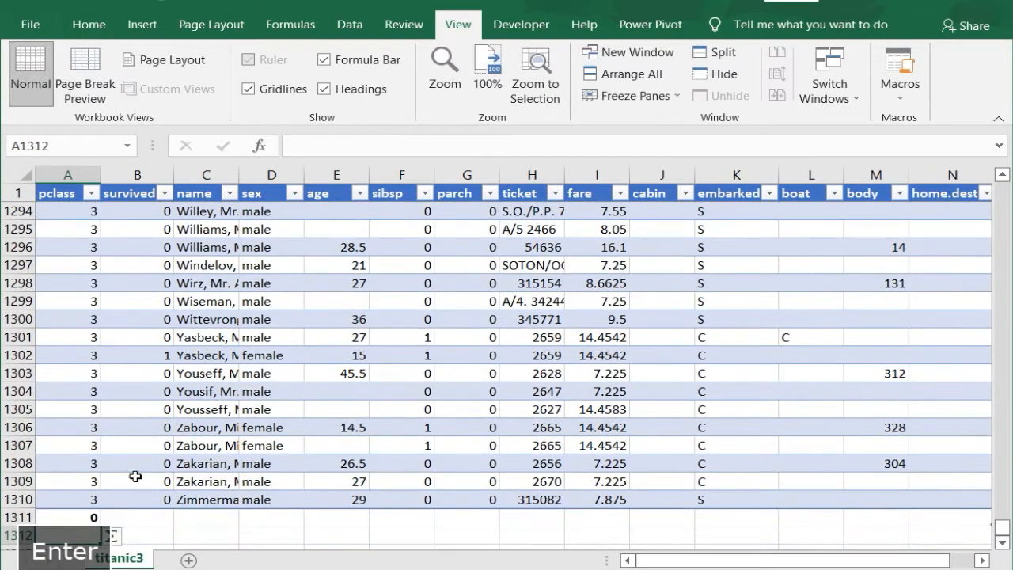
Step: Fill the blank-count formula from A1311 across row 1311 to the home.dest column
click(92, 516)
drag(98, 526, 845, 495)
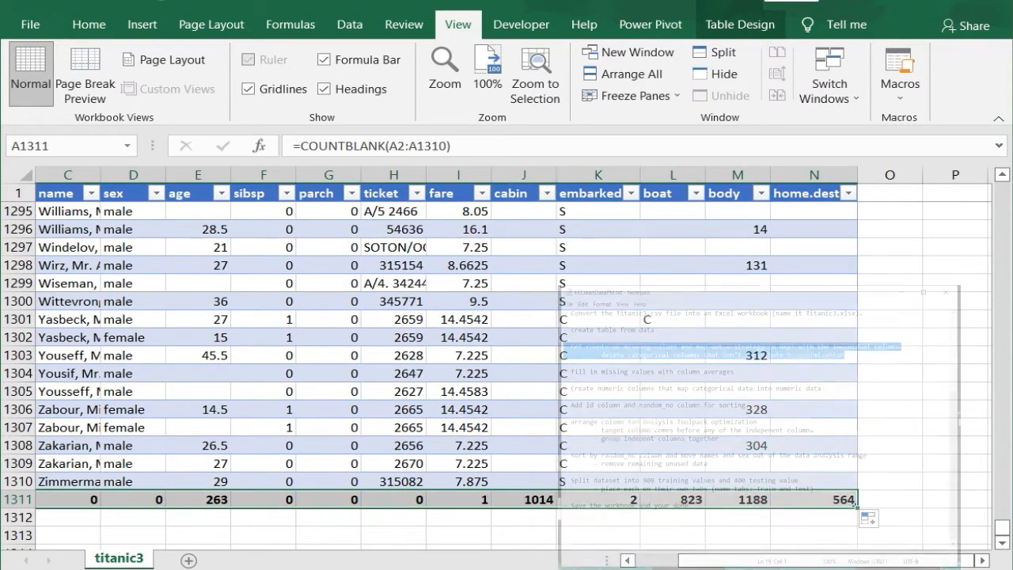
scroll(507, 356, down, 1)
click(627, 560)
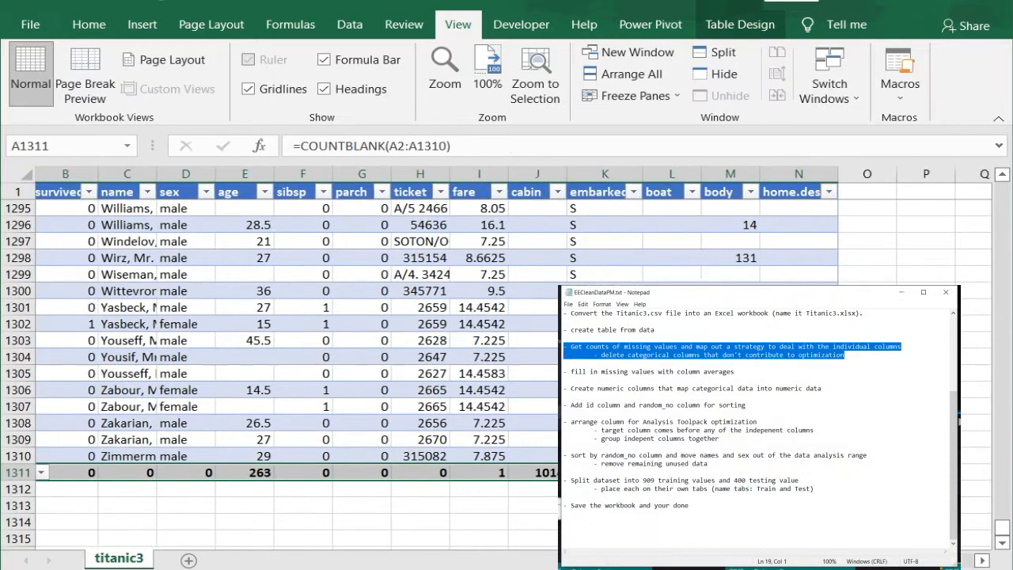
click(627, 560)
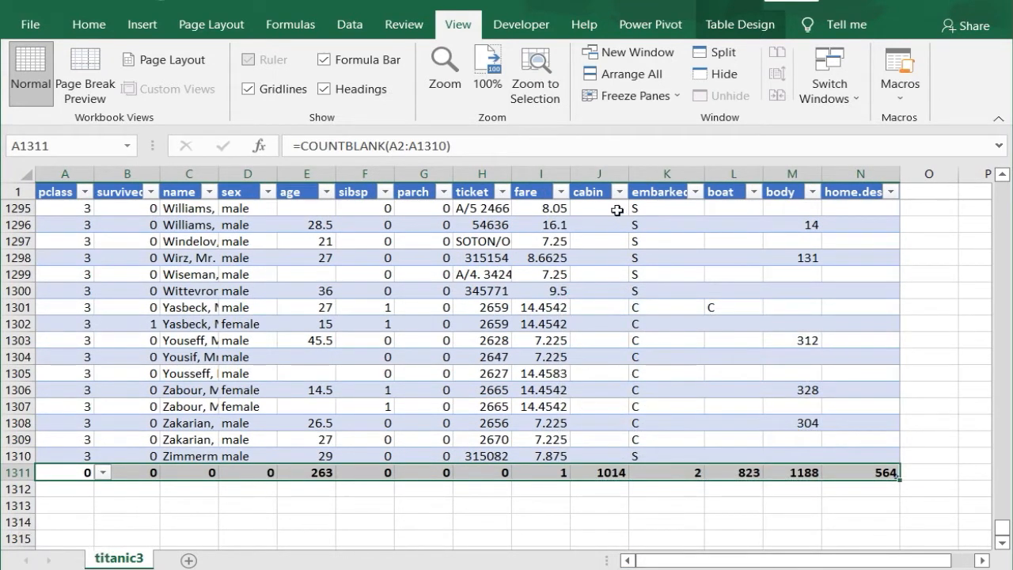
Step: Delete the cabin, boat, body and home.dest columns from the sheet
click(593, 173)
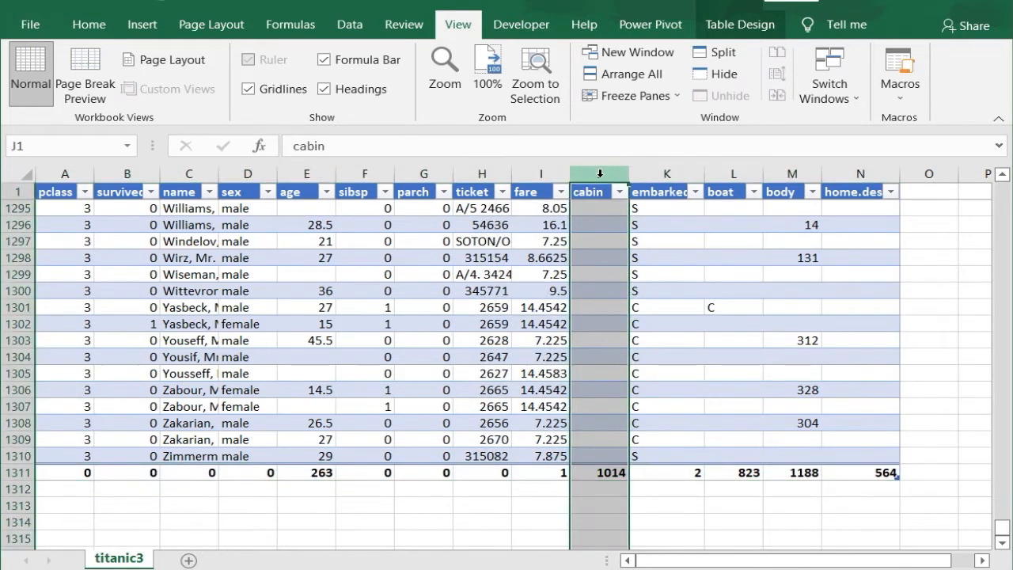
right_click(601, 177)
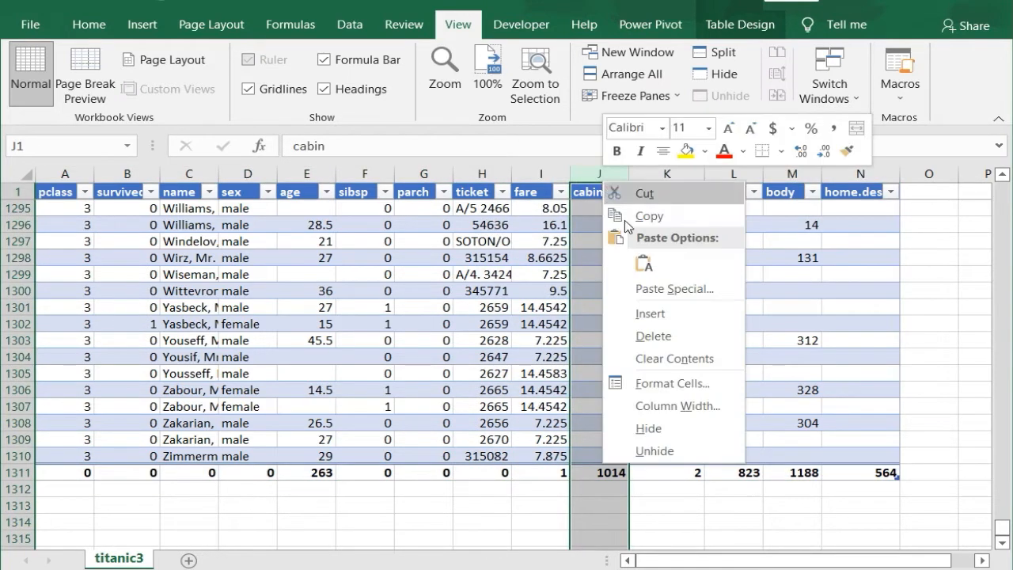
click(641, 336)
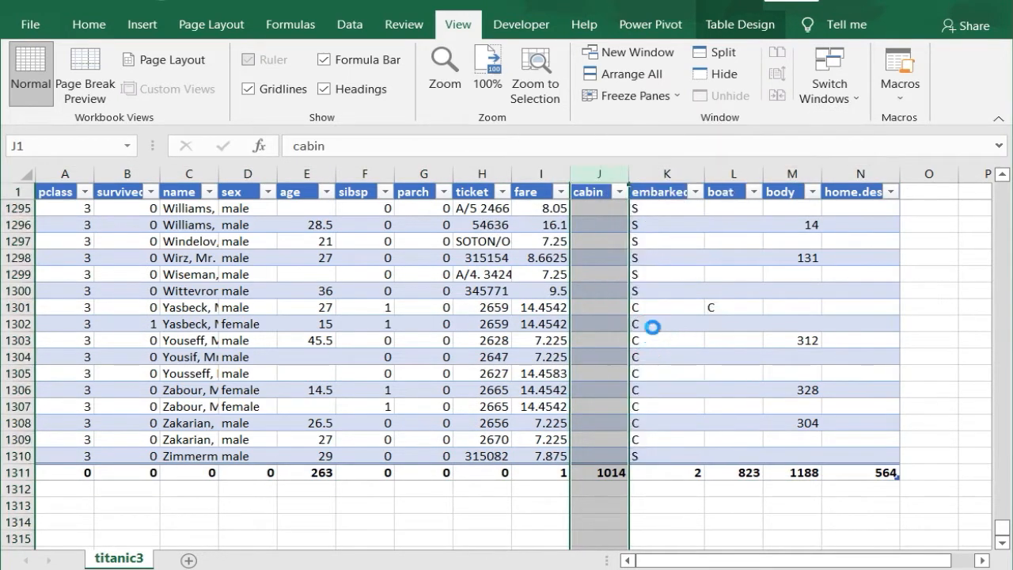
click(663, 174)
drag(663, 173, 794, 192)
right_click(794, 192)
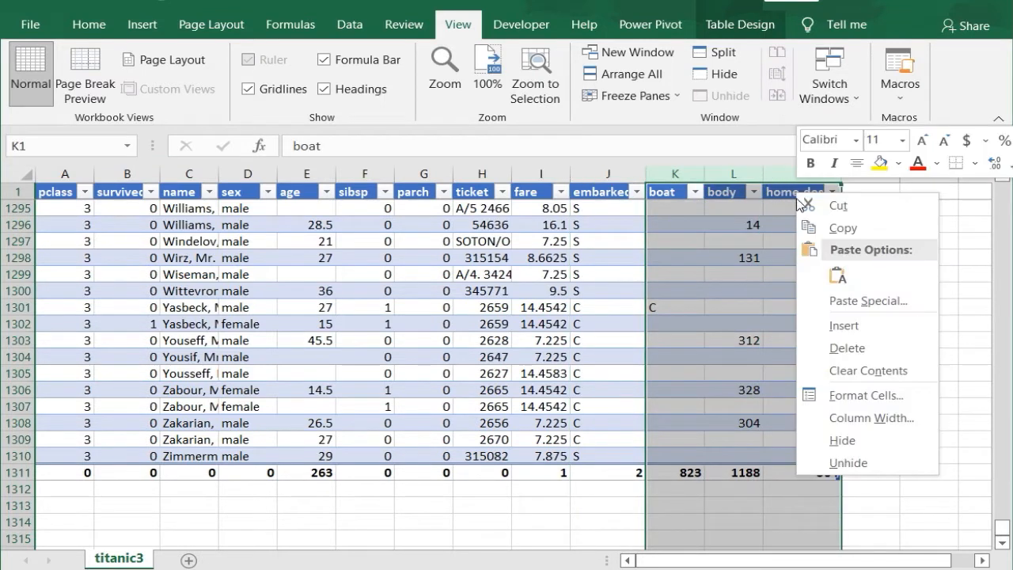
click(841, 344)
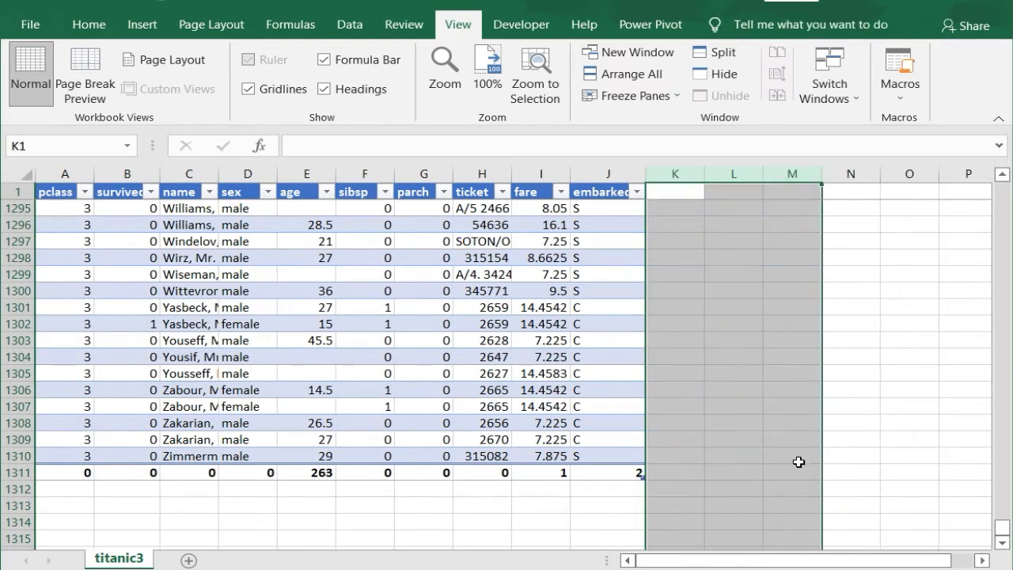
click(696, 422)
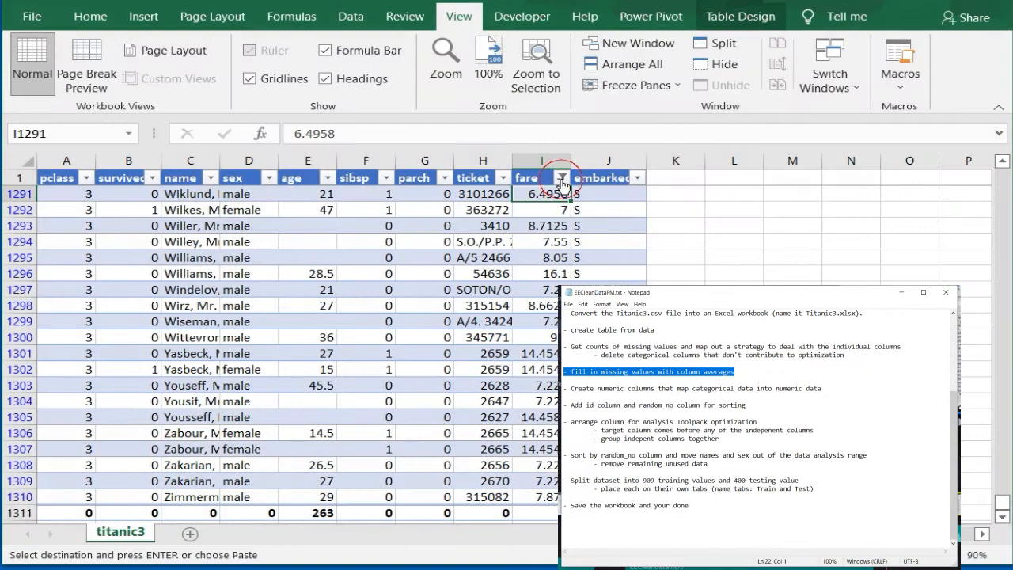
Step: Filter the fare column to include every value except blanks
click(562, 178)
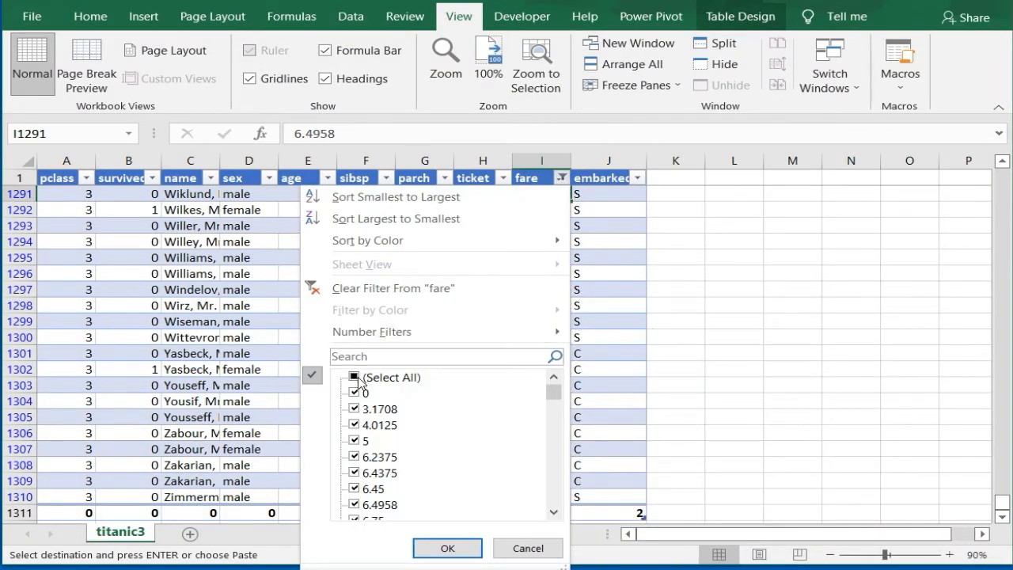
click(360, 381)
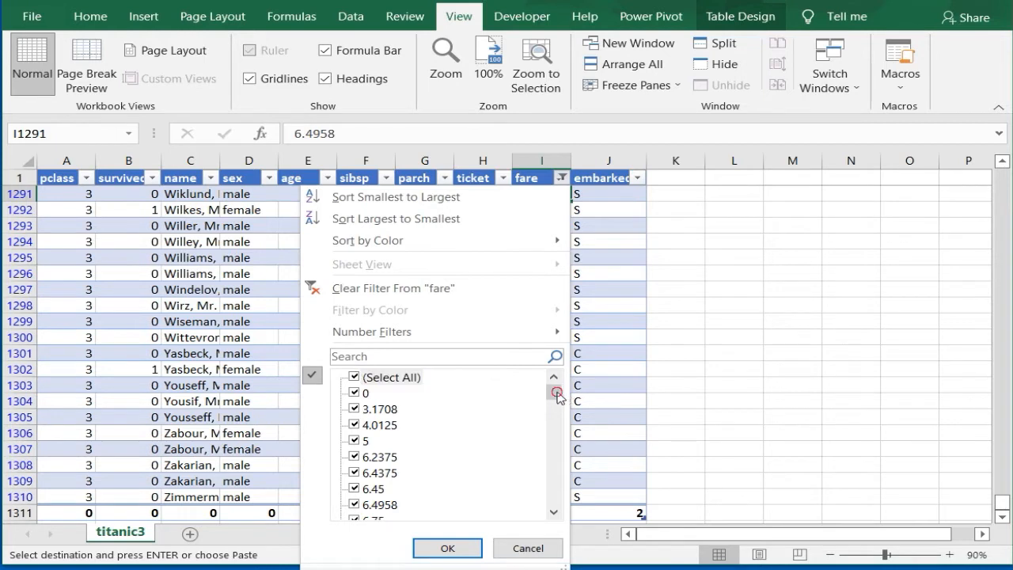
drag(558, 393, 554, 518)
click(353, 504)
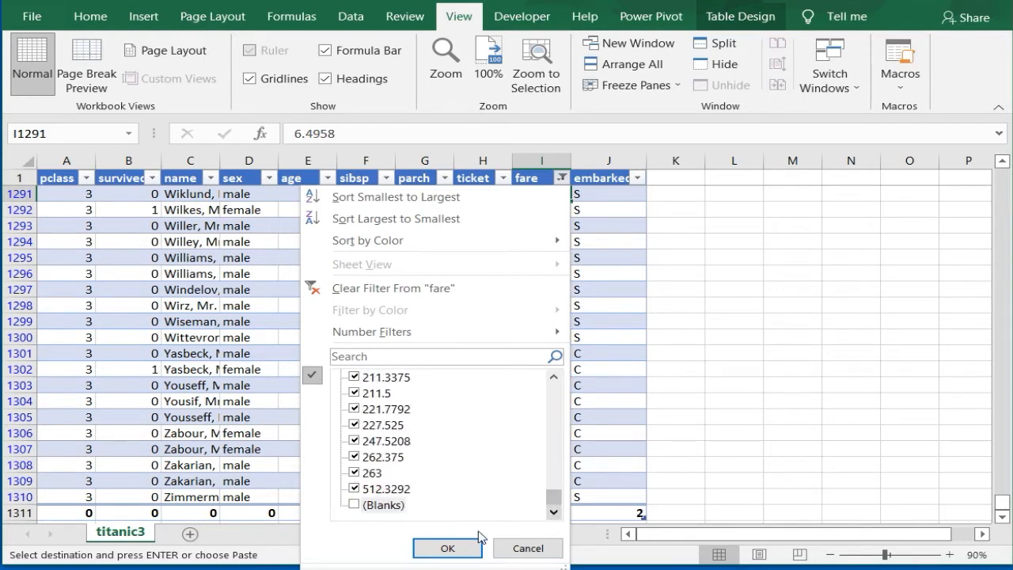
click(450, 546)
Step: Select all fare values from I2 to I1310, excluding the count row, to read their average
click(530, 178)
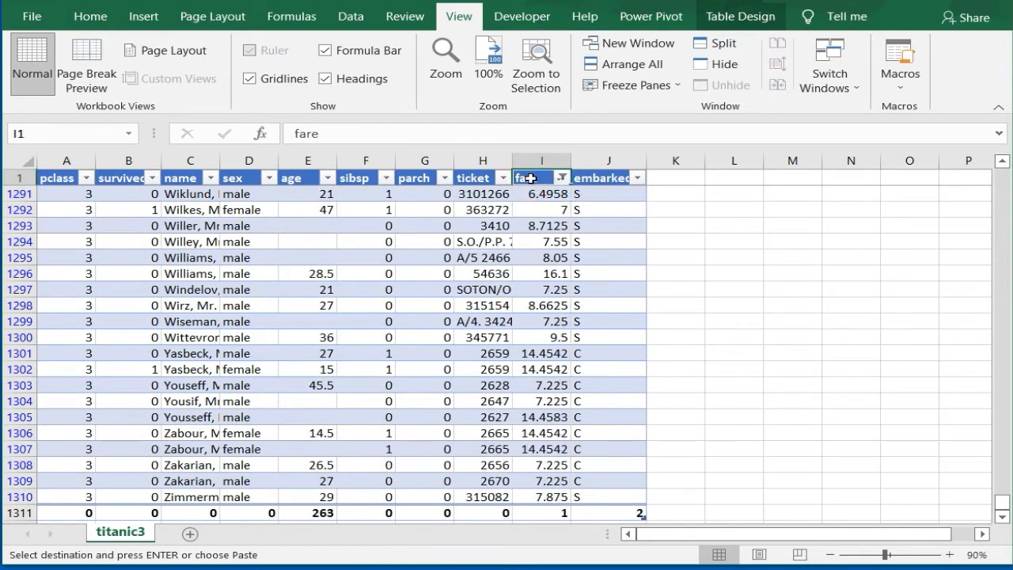
key(Down)
key(ctrl+shift+Down)
key(shift+Up)
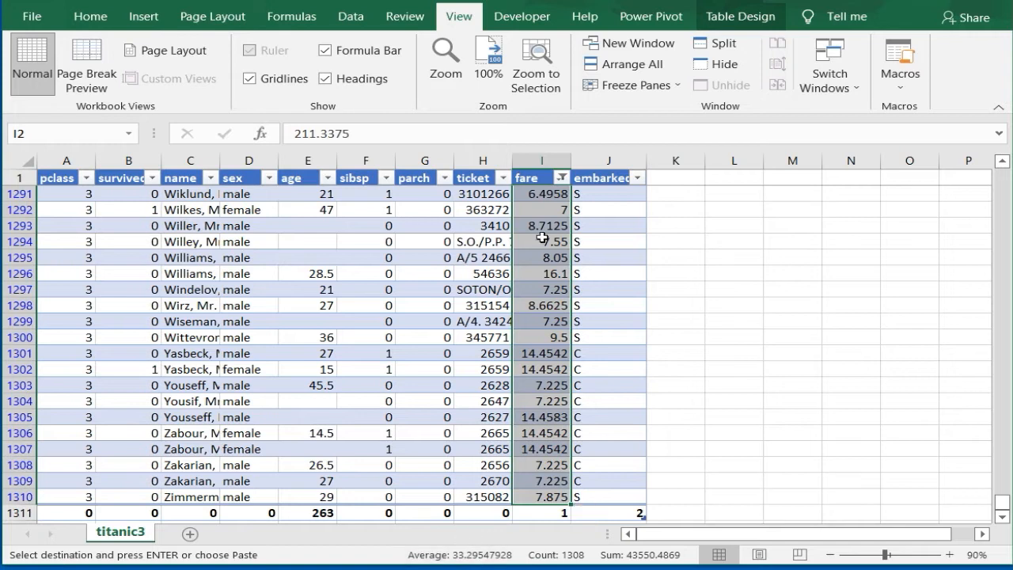
Step: Filter the fare column to show only blanks and select the empty fare cell
click(561, 178)
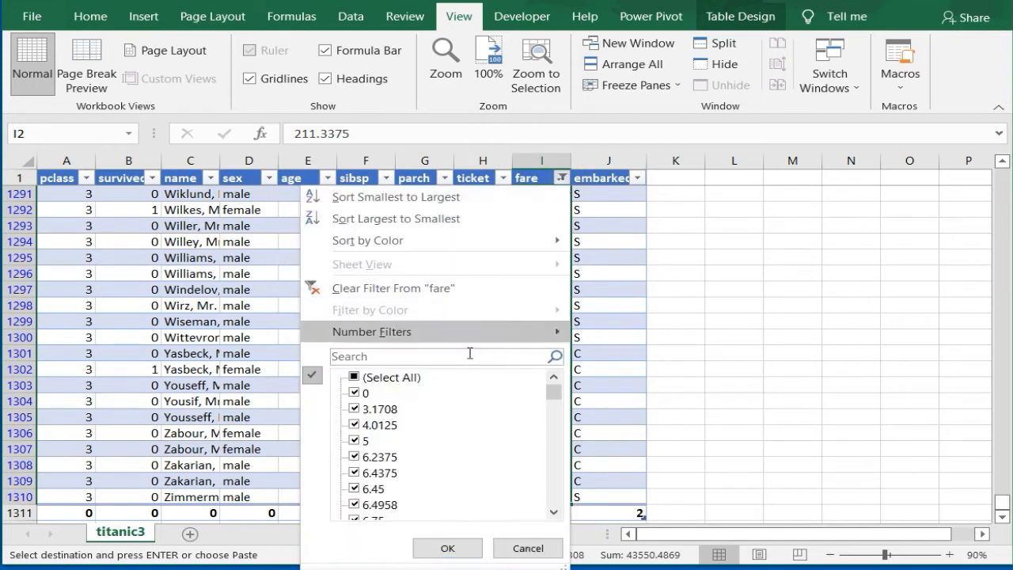
click(354, 378)
click(354, 378)
drag(554, 393, 536, 534)
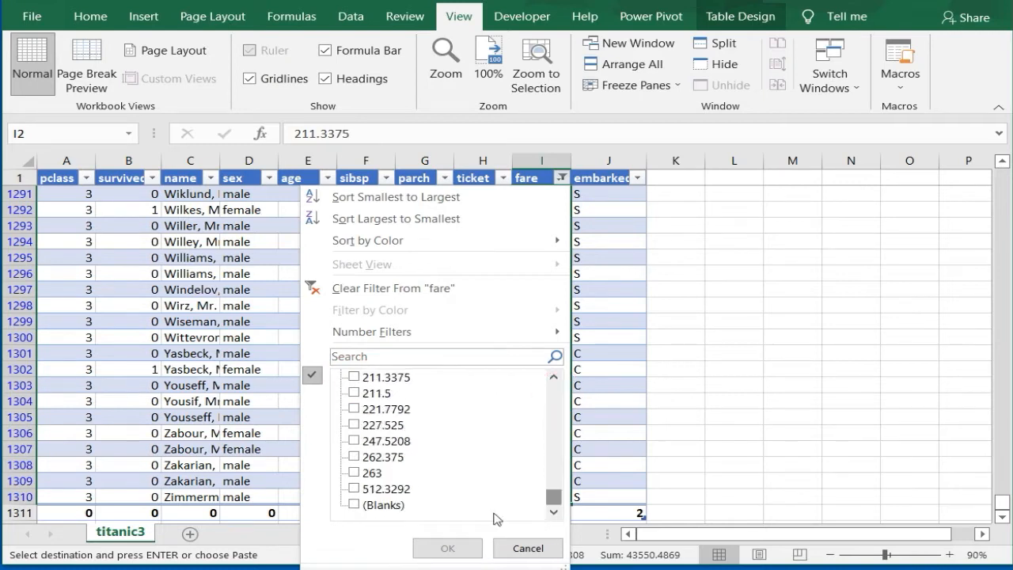
click(367, 504)
click(447, 546)
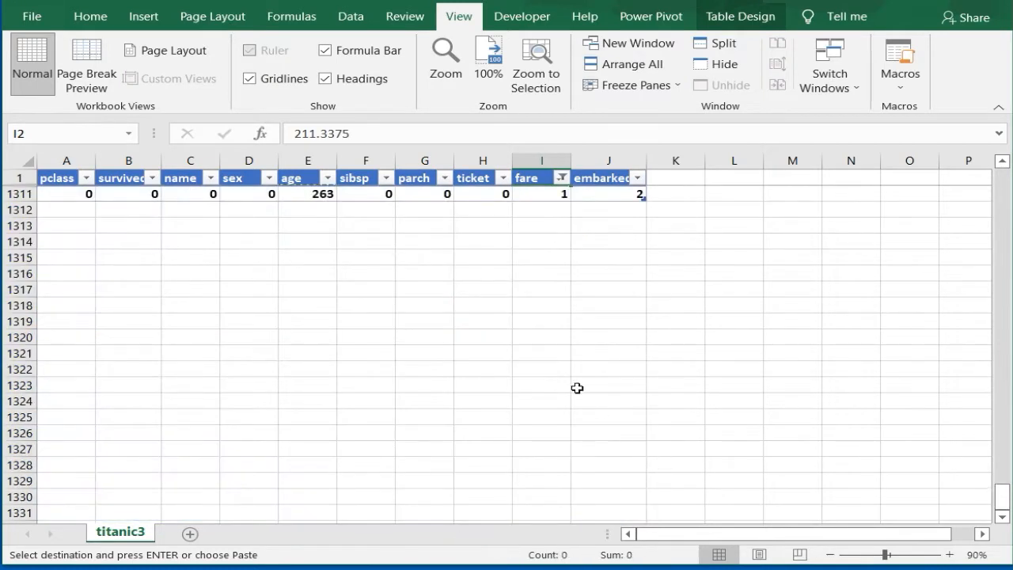
click(546, 192)
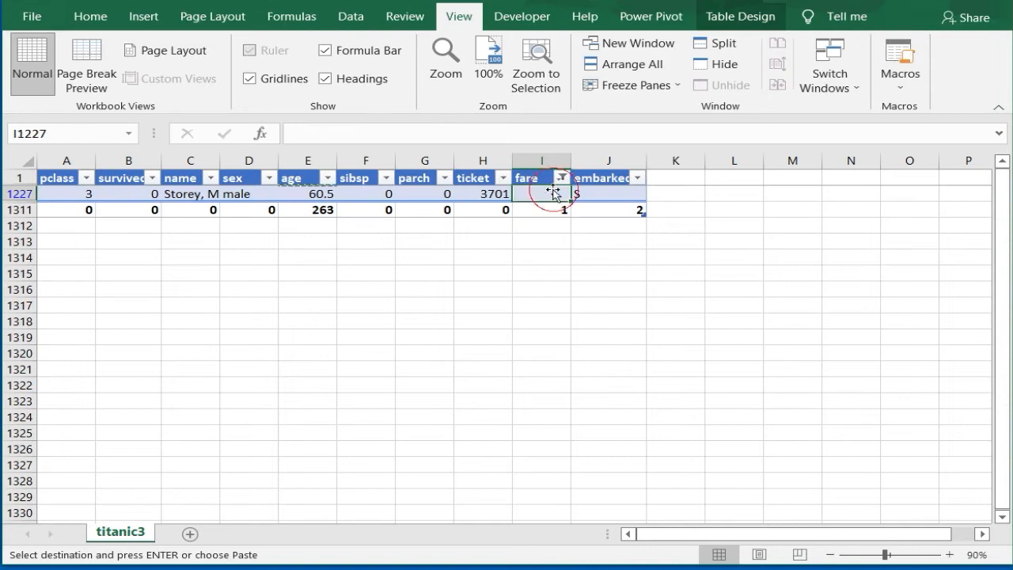
Step: Fill the empty fare cell with 33, then show all fare values again and go to the column's count row
key(Return)
key(Return)
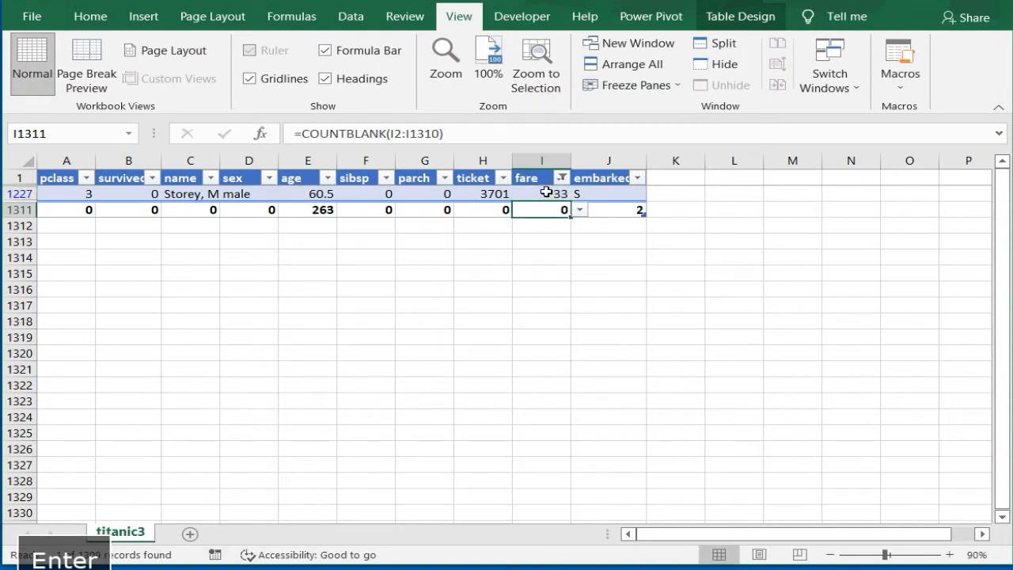
click(560, 175)
click(370, 379)
click(447, 549)
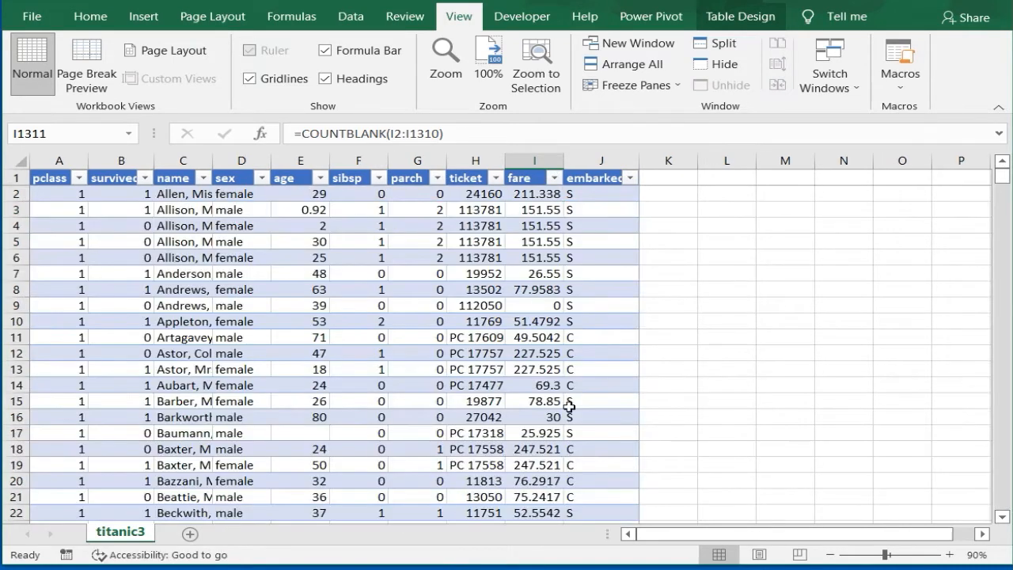
click(536, 196)
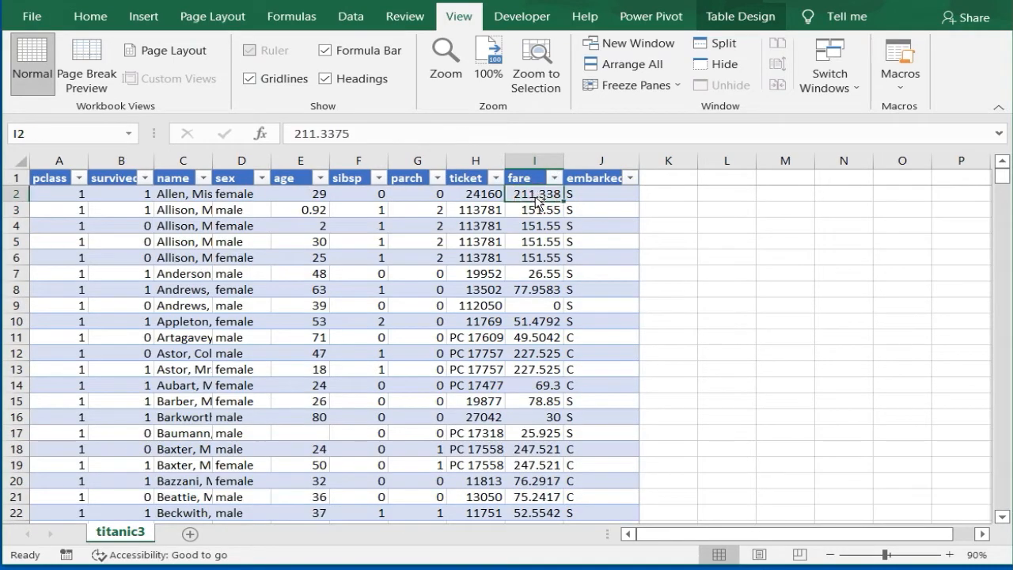
key(ctrl+Down)
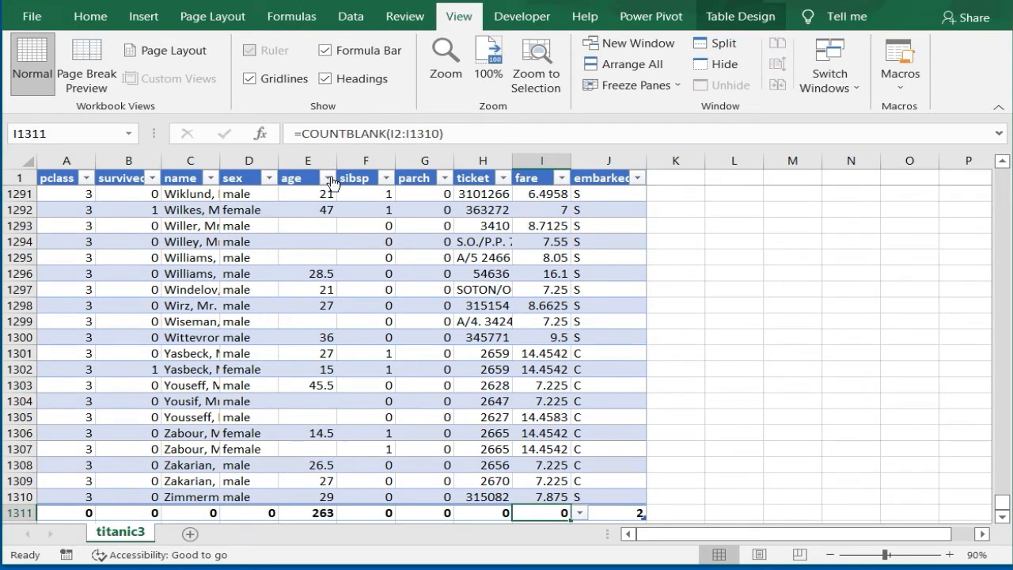
Step: Filter the age column to include every value except blanks
click(326, 178)
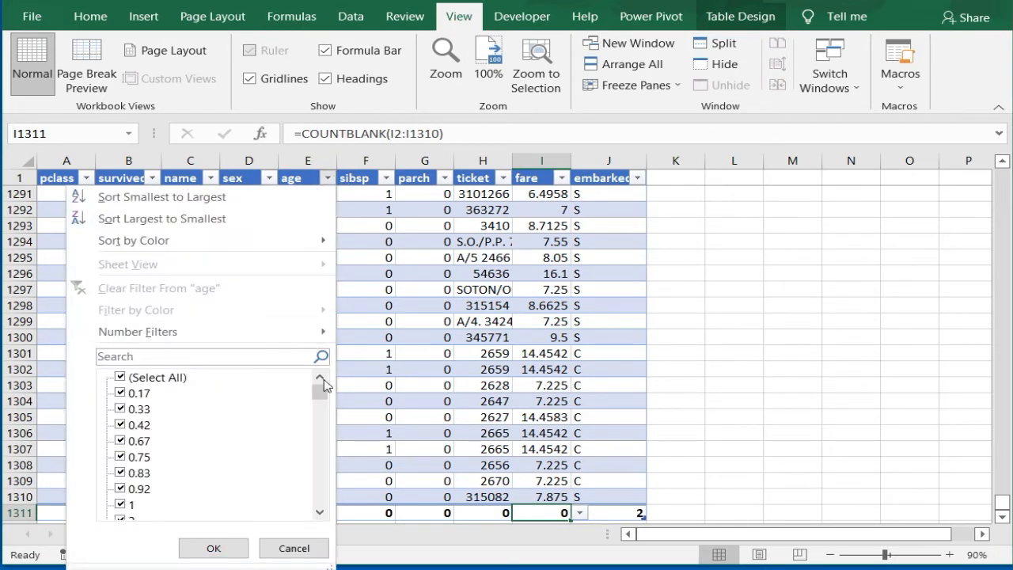
drag(319, 392, 319, 500)
click(130, 506)
click(213, 546)
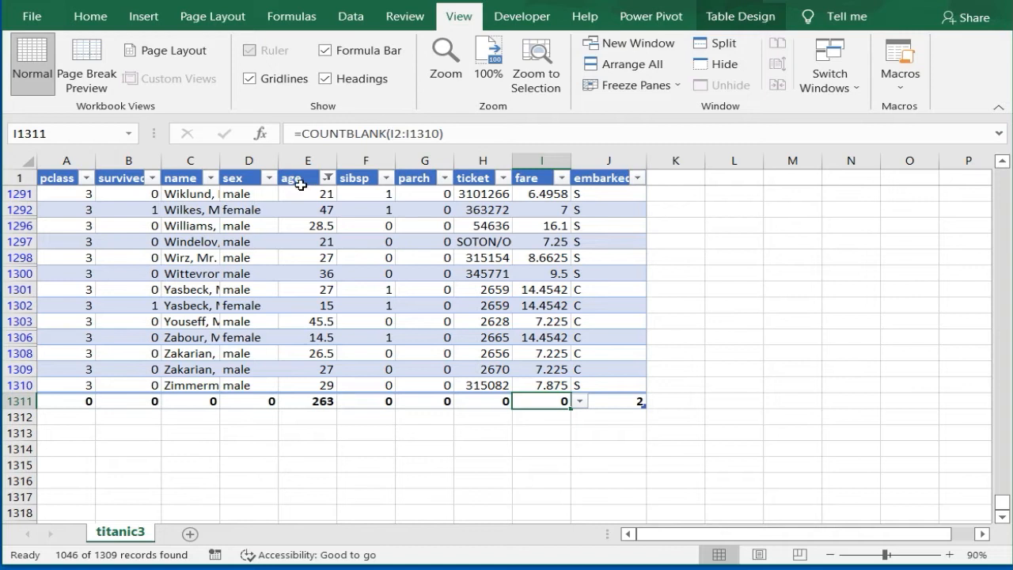
Step: Select all visible age values from E2 to E1310, excluding the count row, to read their average
click(295, 176)
key(Down)
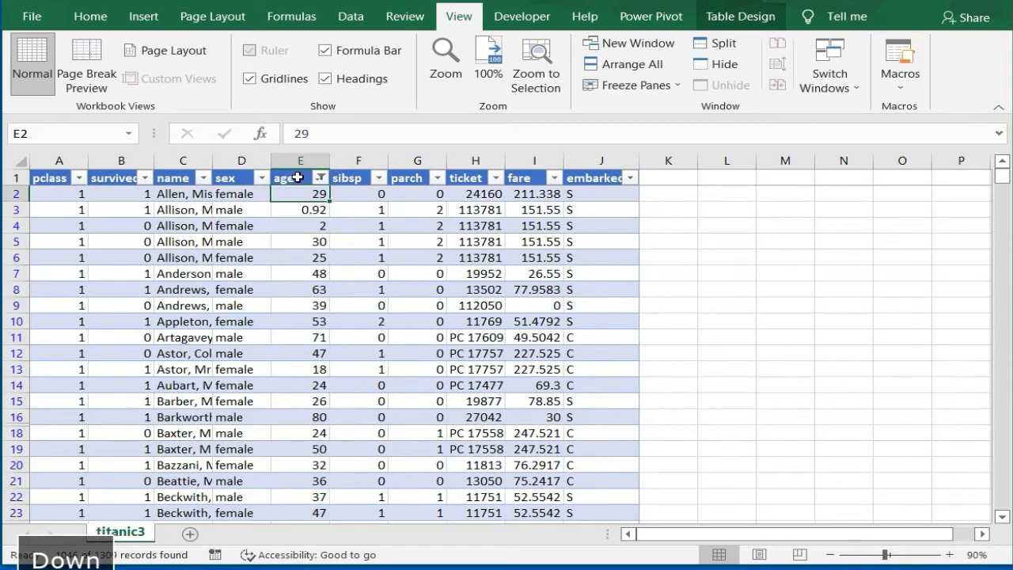
key(ctrl+shift+Down)
key(shift+Up)
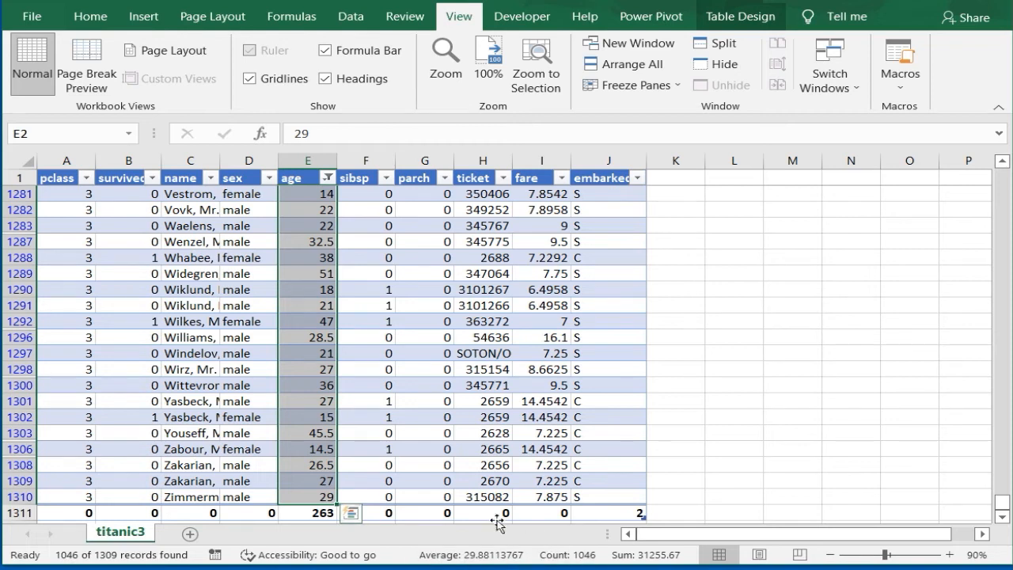
Step: Filter the age column to show only the blank entries
click(327, 178)
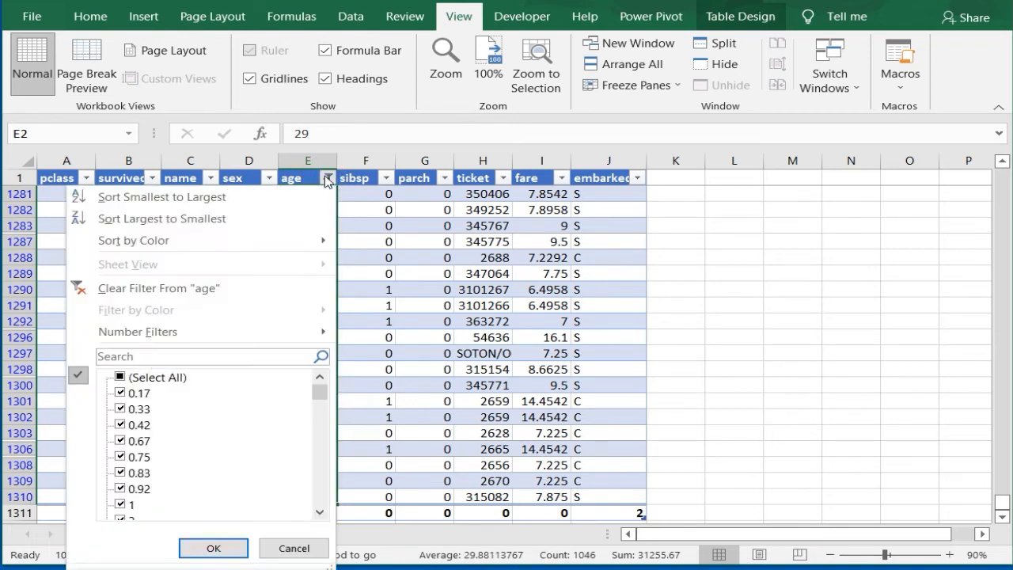
click(117, 378)
drag(321, 387, 317, 492)
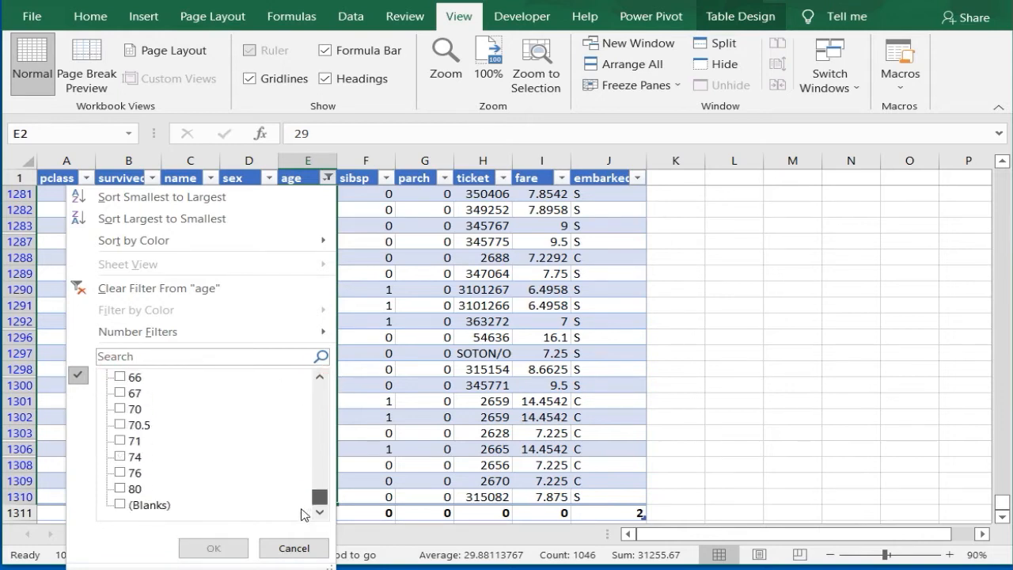
click(122, 505)
click(212, 546)
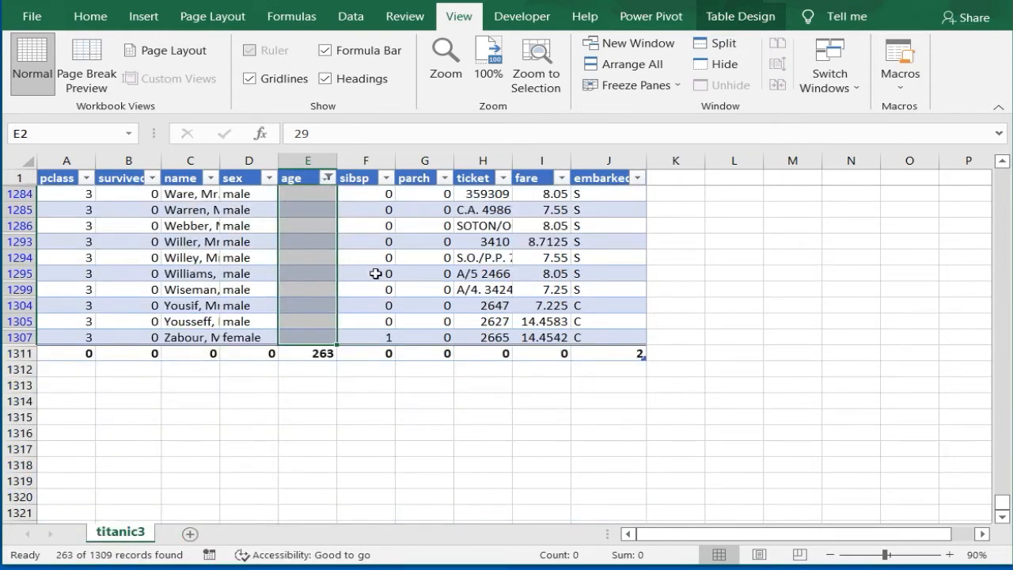
Step: Enter 30 in the first blank age cell and copy it to all the other blank age cells, excluding the count row
text(30)
key(Return)
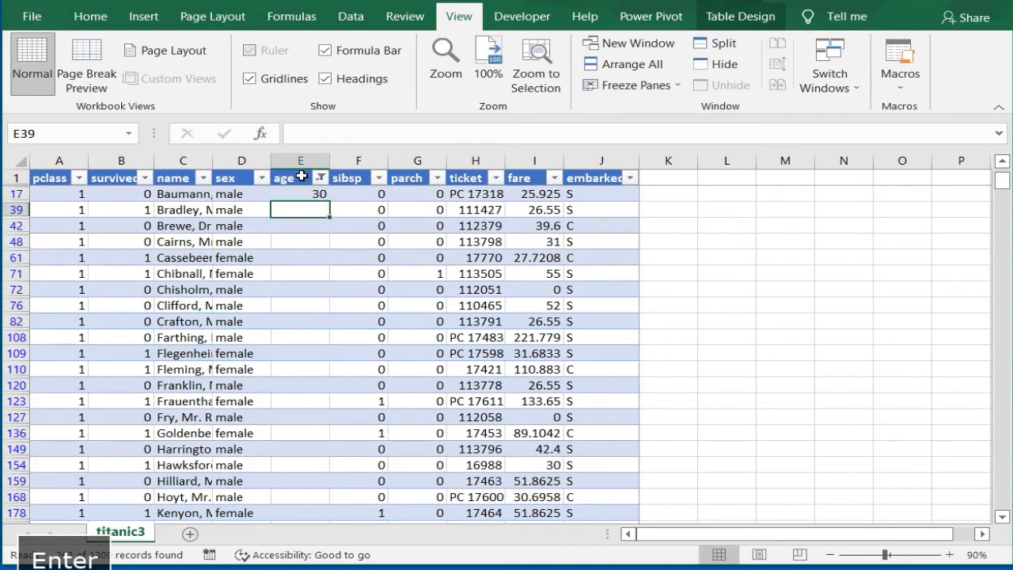
key(Up)
key(ctrl+c)
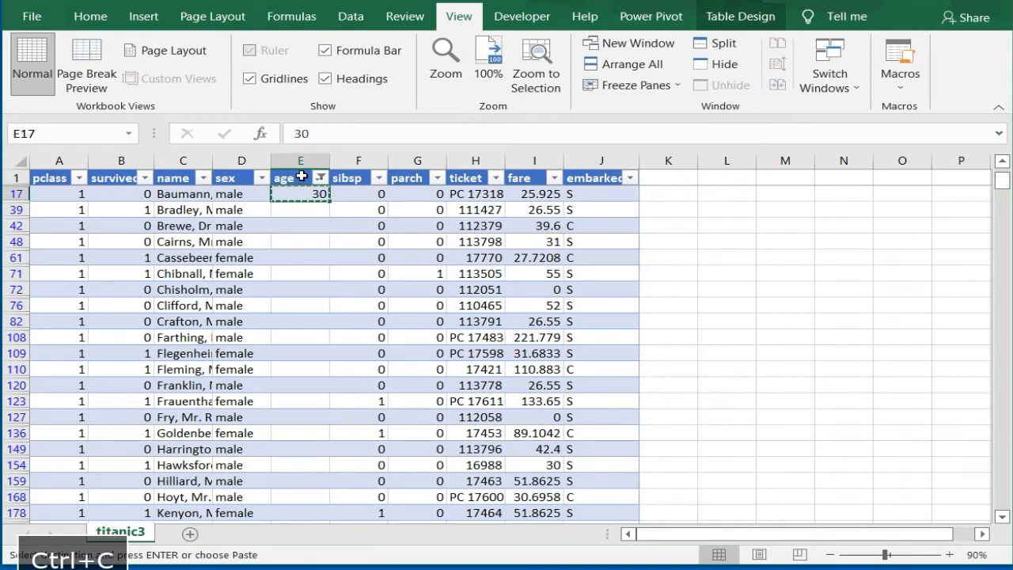
key(ctrl+shift+Down)
key(shift+Up)
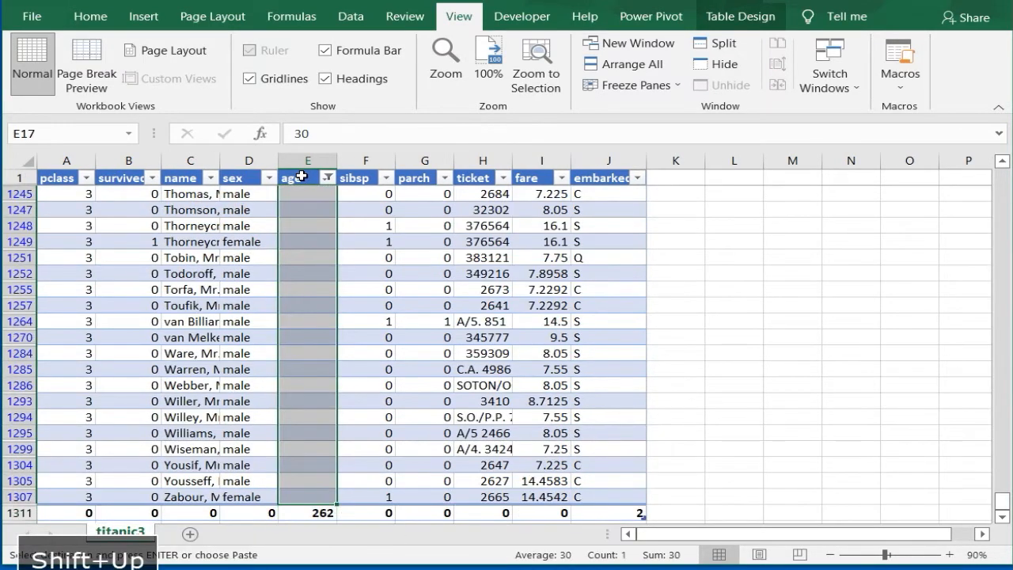
key(ctrl+v)
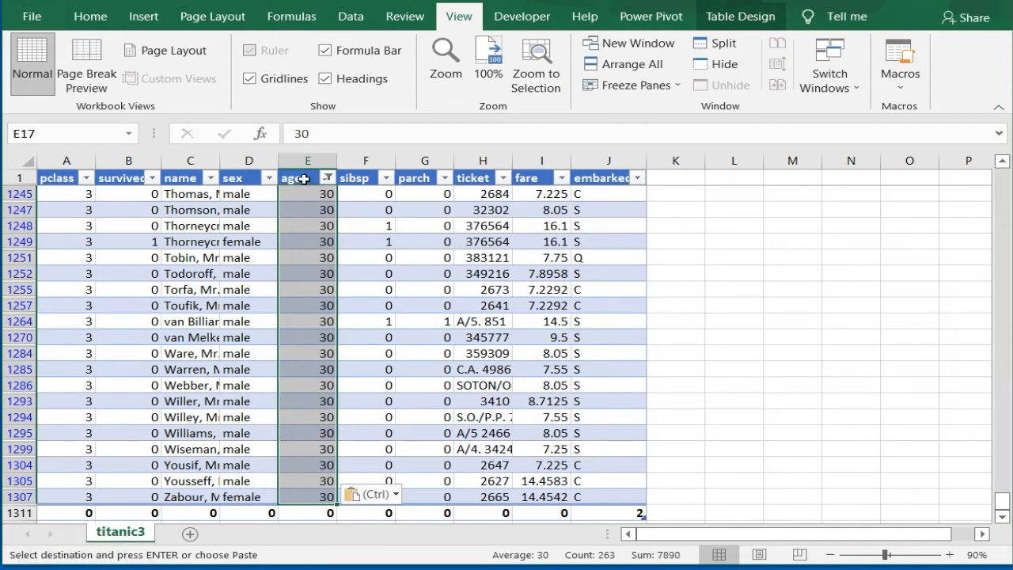
Step: Reset the age column filter to show all values again
click(327, 179)
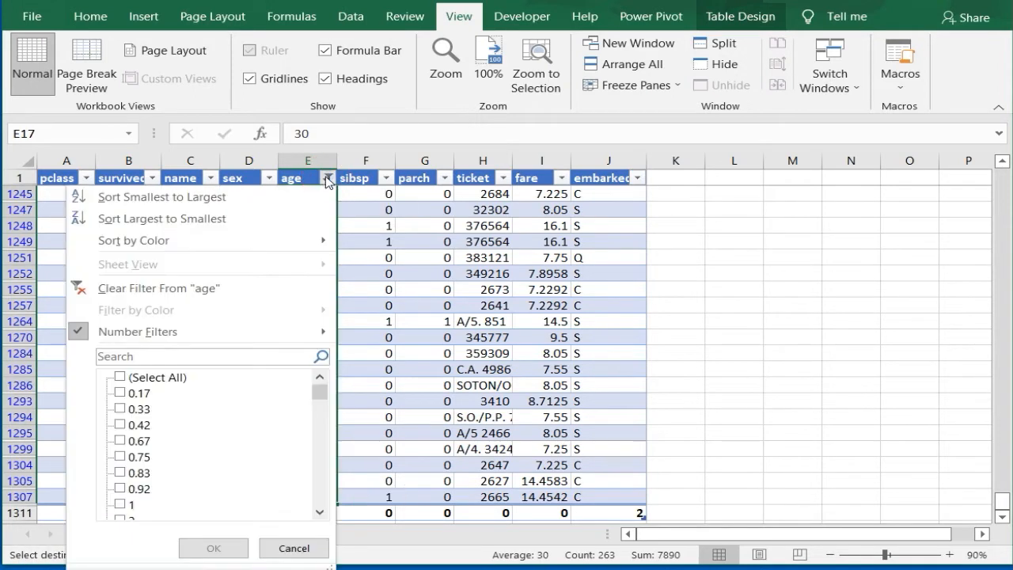
click(131, 379)
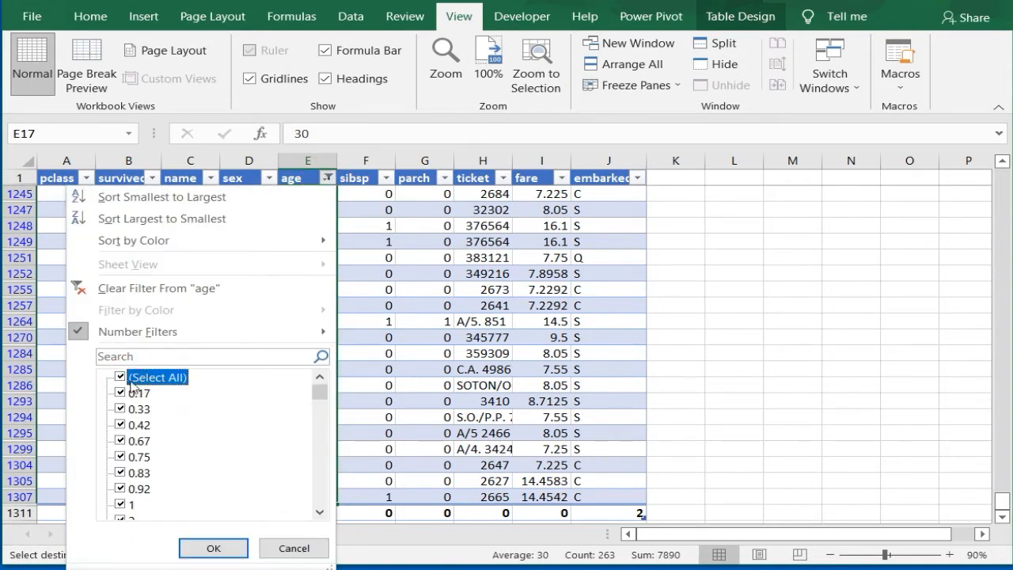
click(213, 547)
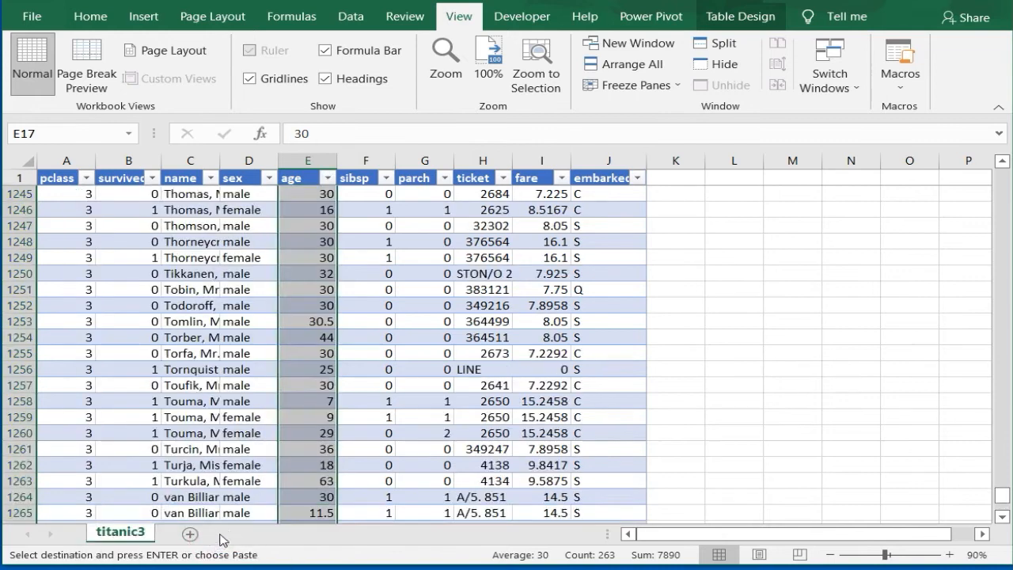
Step: Delete row 1311, which holds the missing-value counts, from the end of the table
click(304, 179)
key(ctrl+Down)
key(Down)
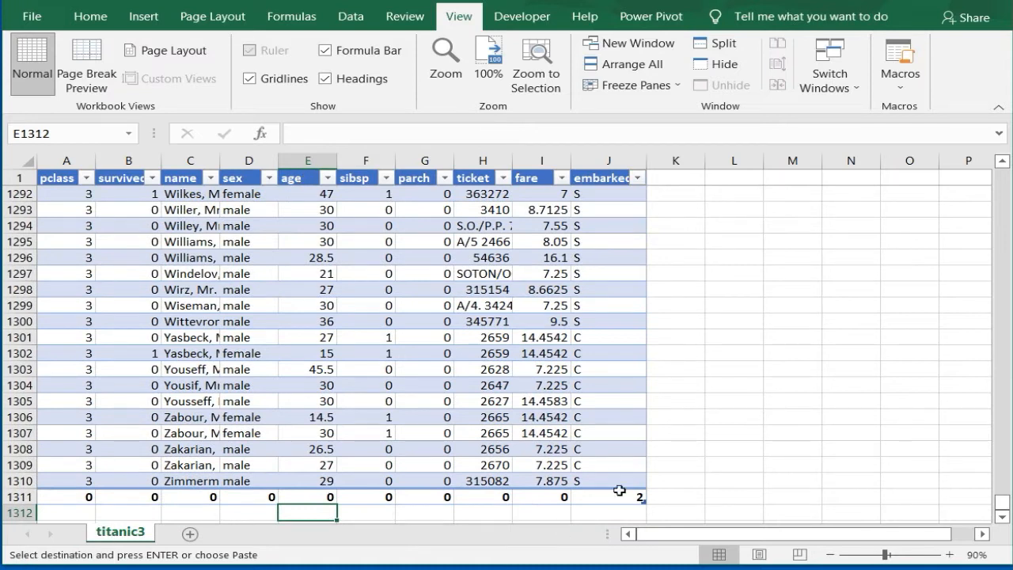
click(20, 496)
right_click(23, 497)
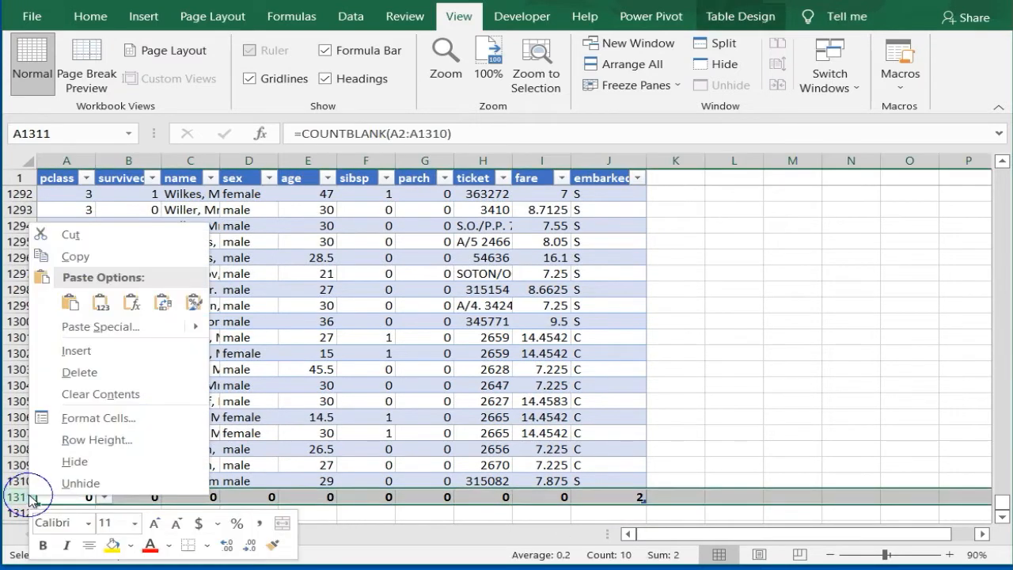
click(87, 371)
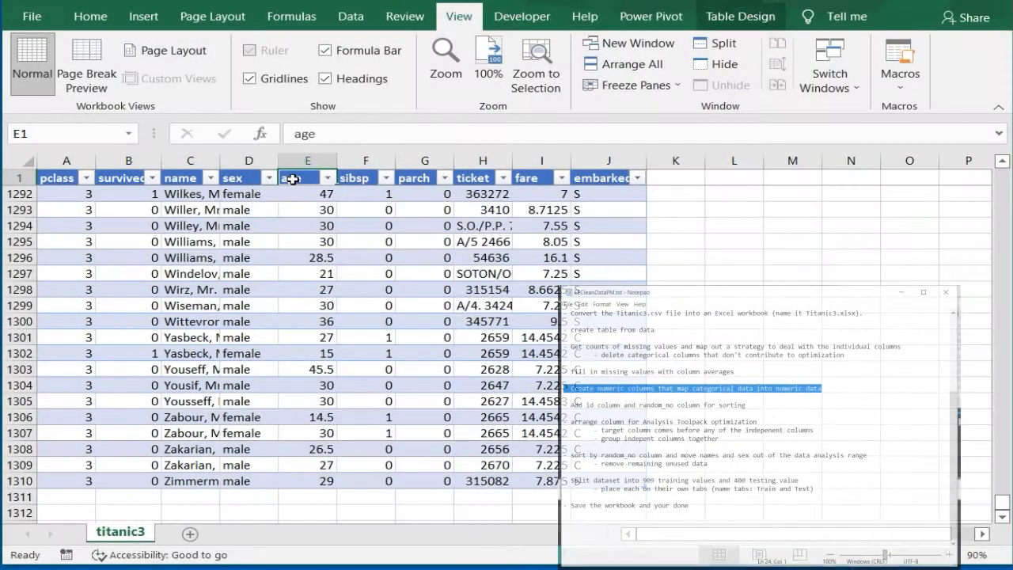
Step: Insert two new table columns between the sex and age columns
right_click(295, 179)
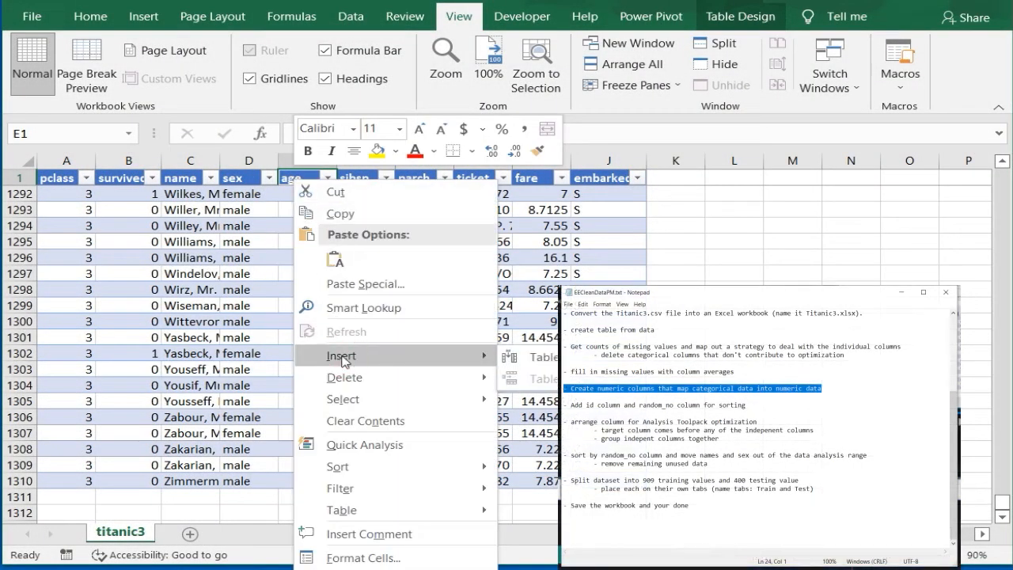
mouse_move(418, 355)
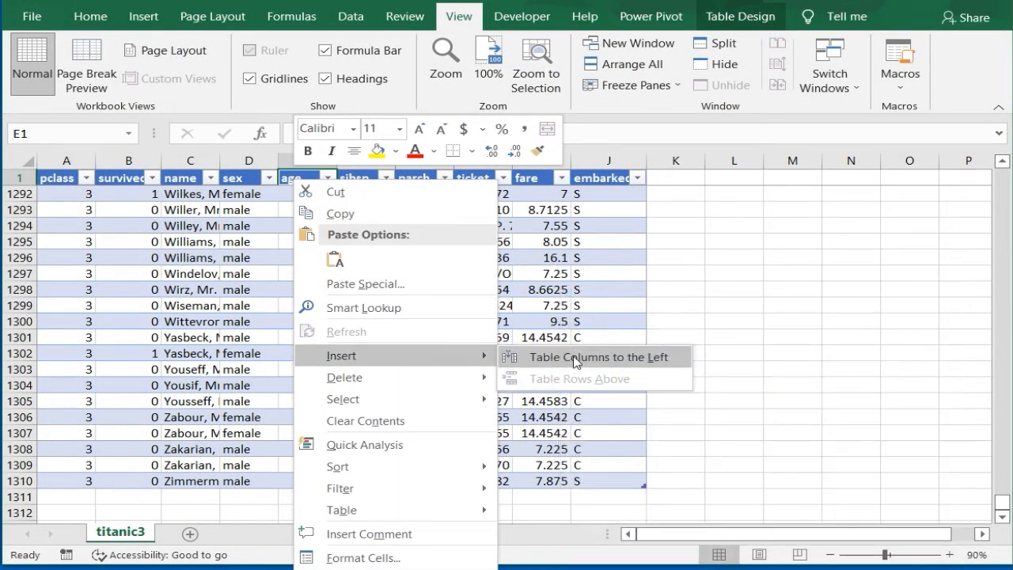
click(578, 355)
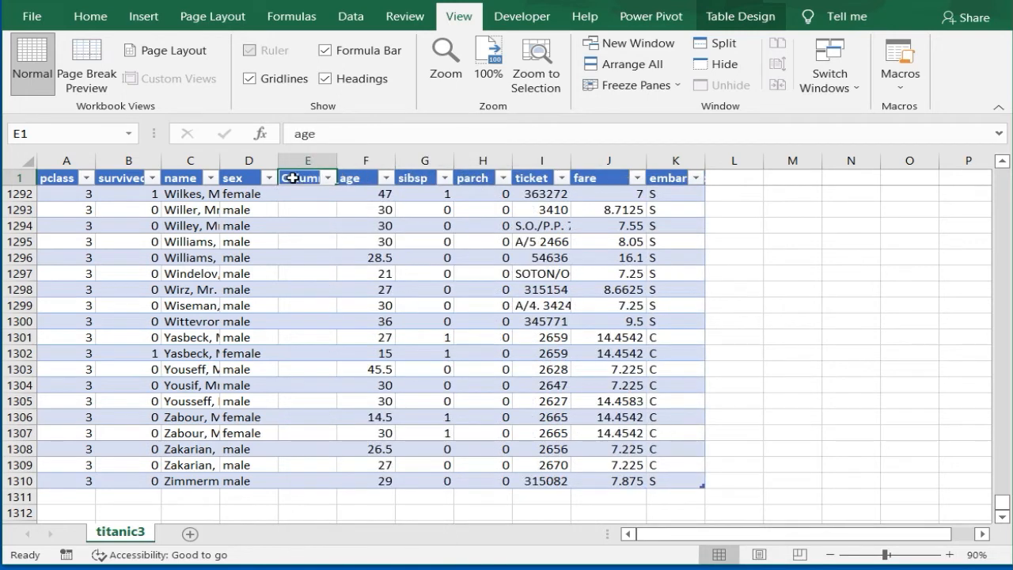
key(ctrl+y)
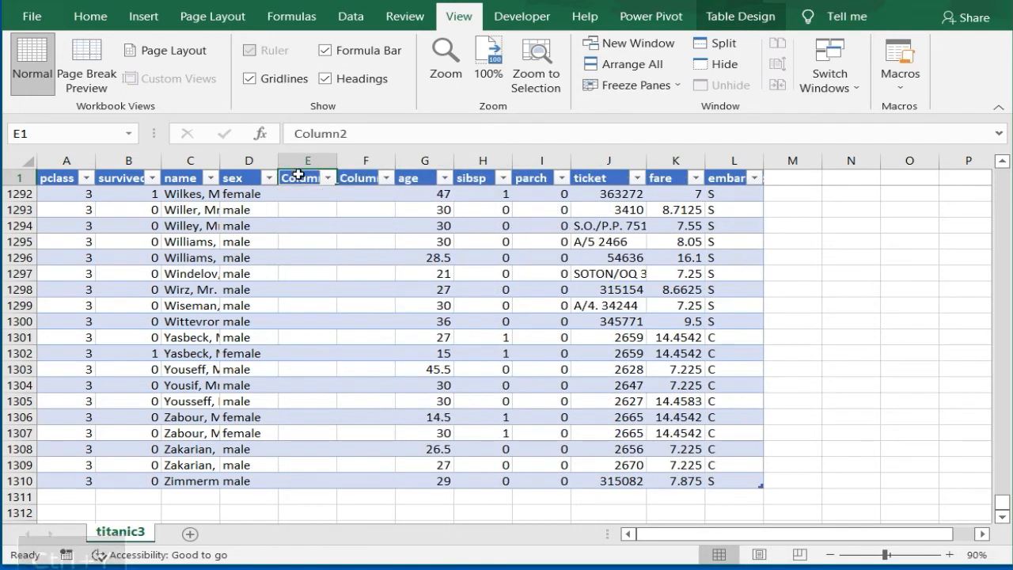
Step: Rename the headers of the two new columns as sex1 in E1 and embark1 in F1
drag(361, 134, 235, 140)
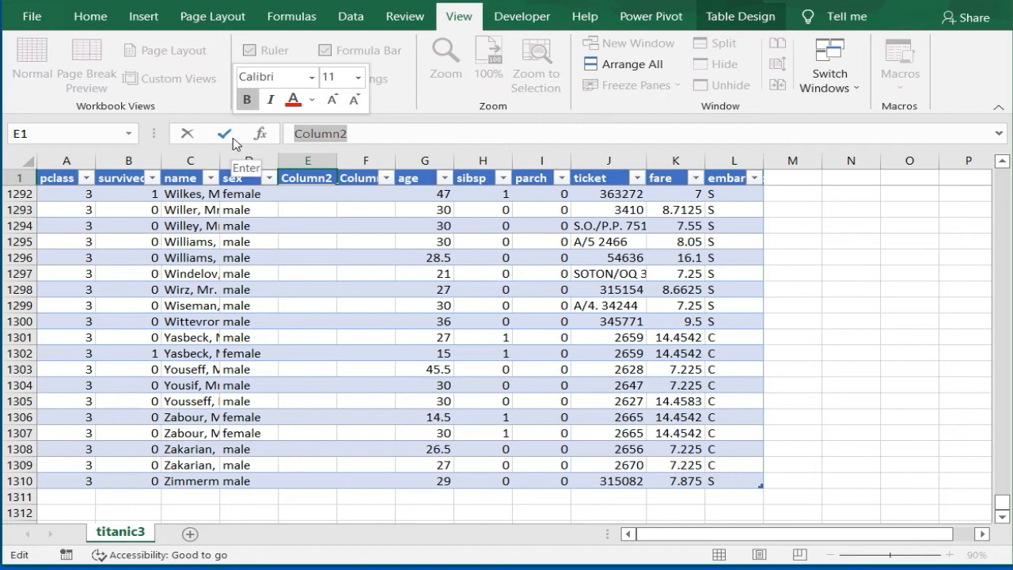
text(sex1)
key(Return)
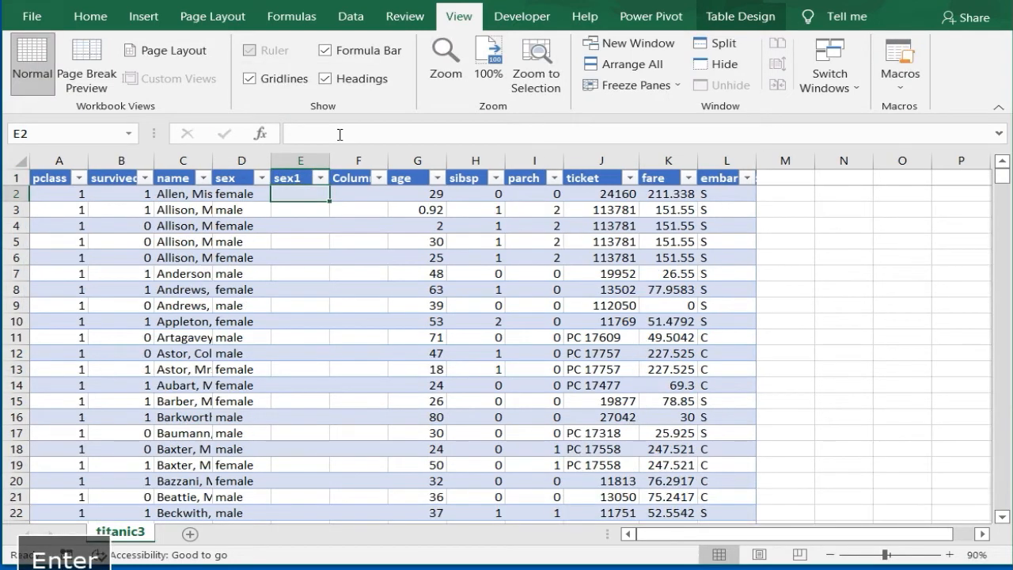
click(343, 178)
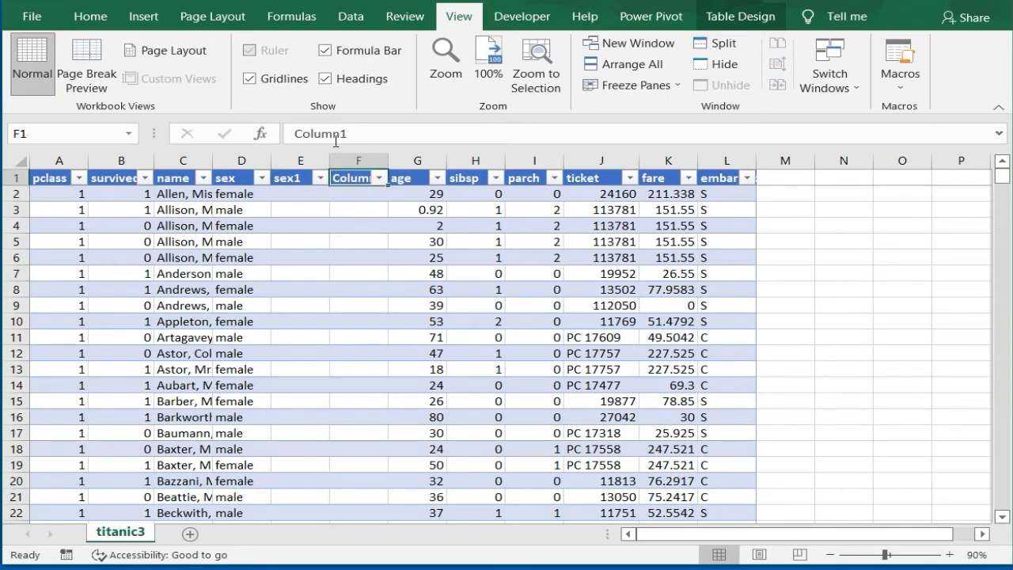
double_click(312, 133)
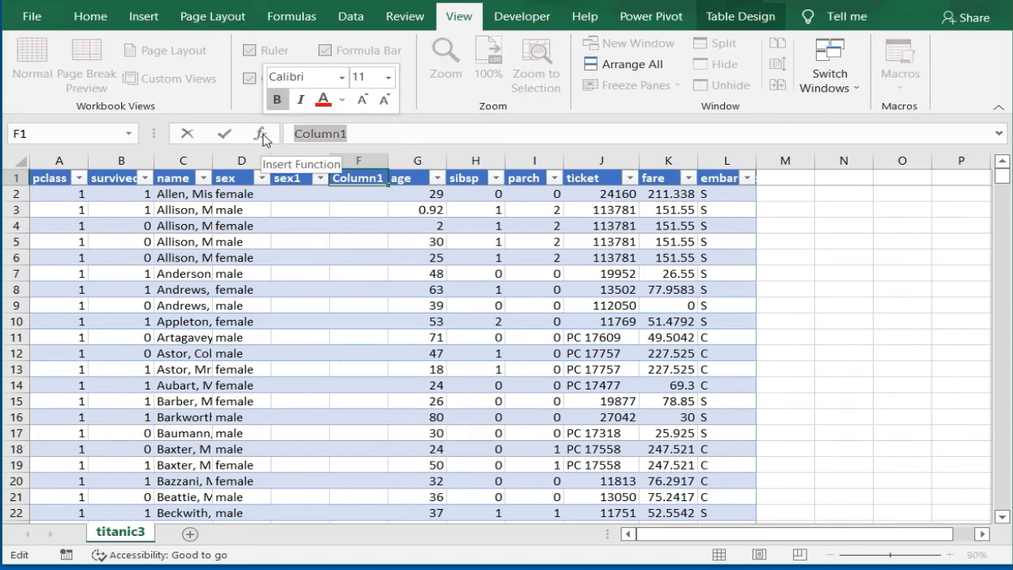
text(embark1)
key(Return)
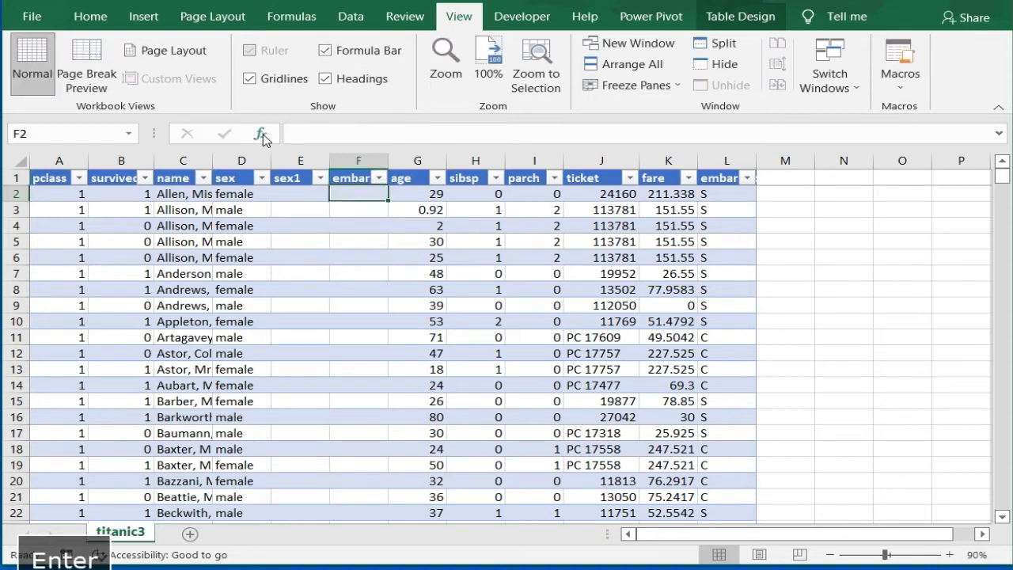
click(292, 193)
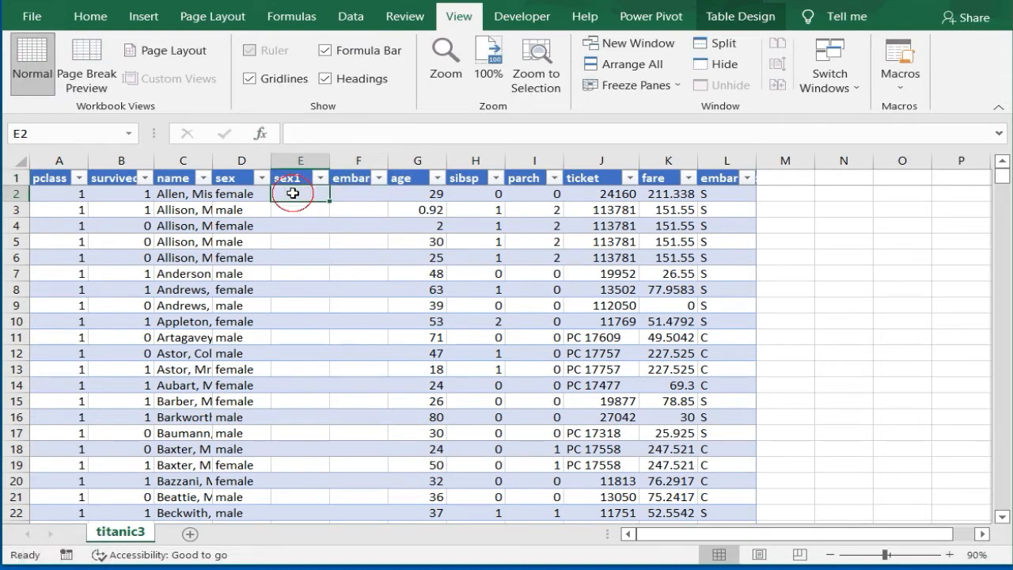
click(299, 134)
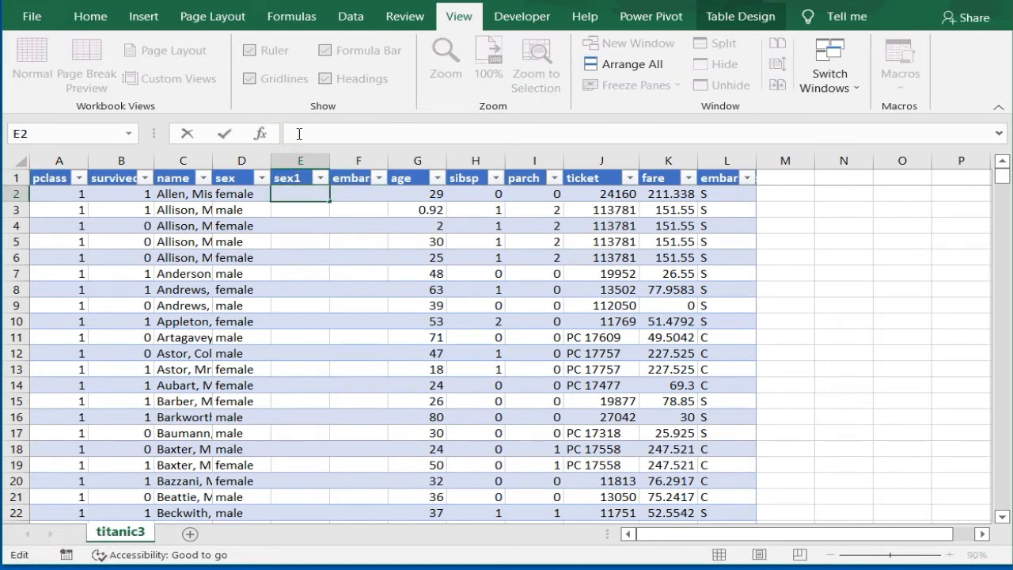
text(=)
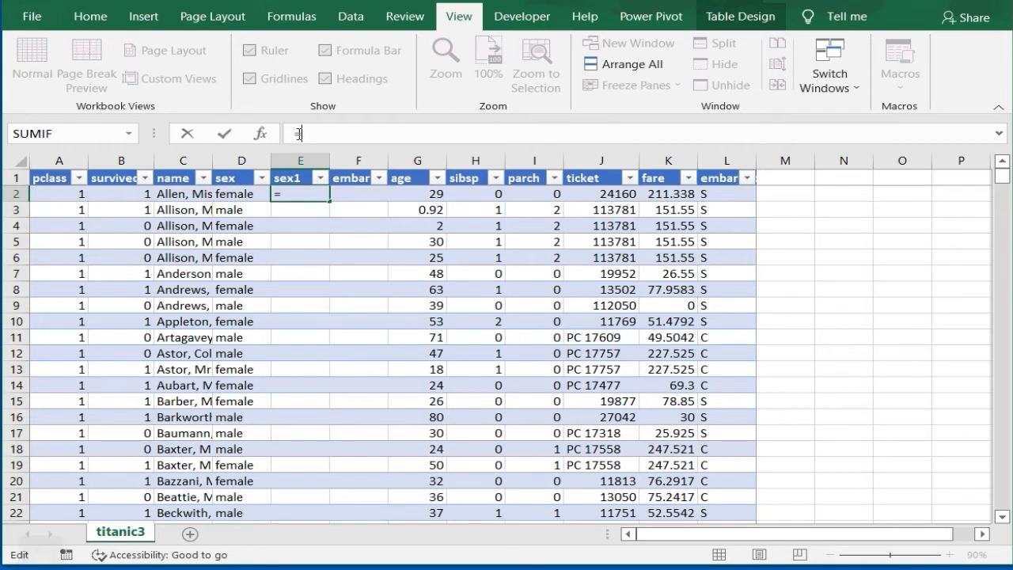
text(if([@sex]="male",1,0))
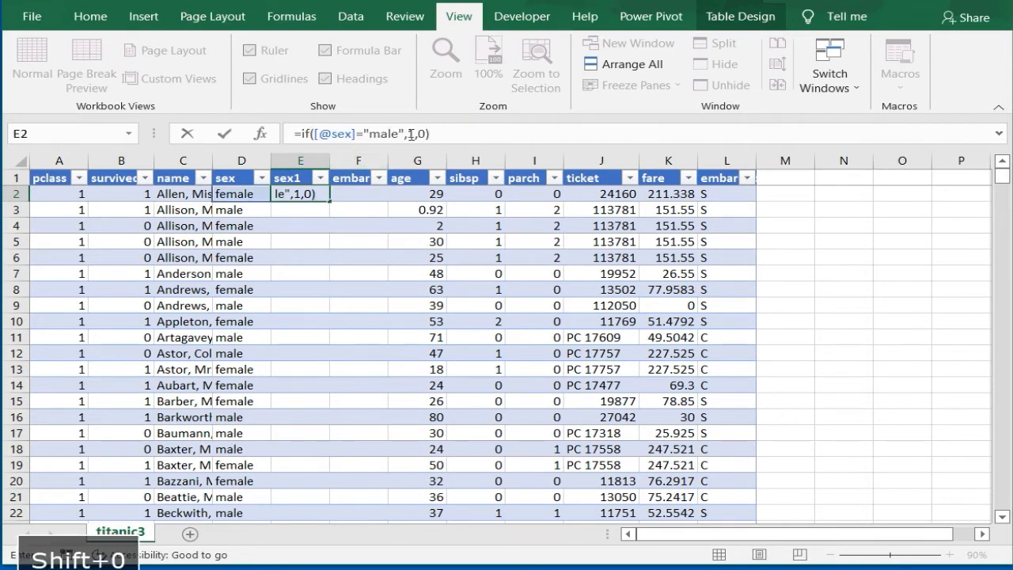
drag(430, 135, 283, 136)
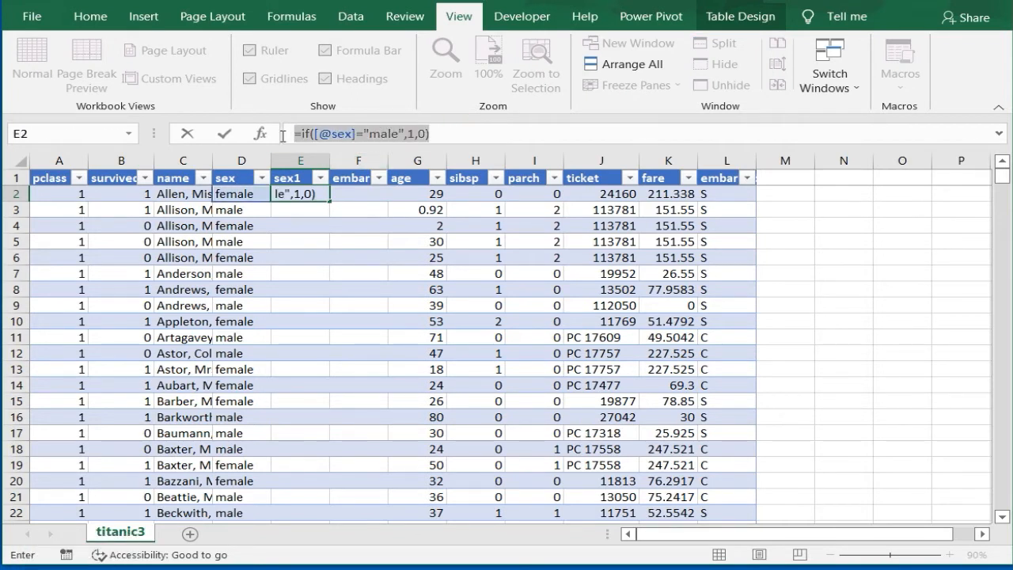
key(Return)
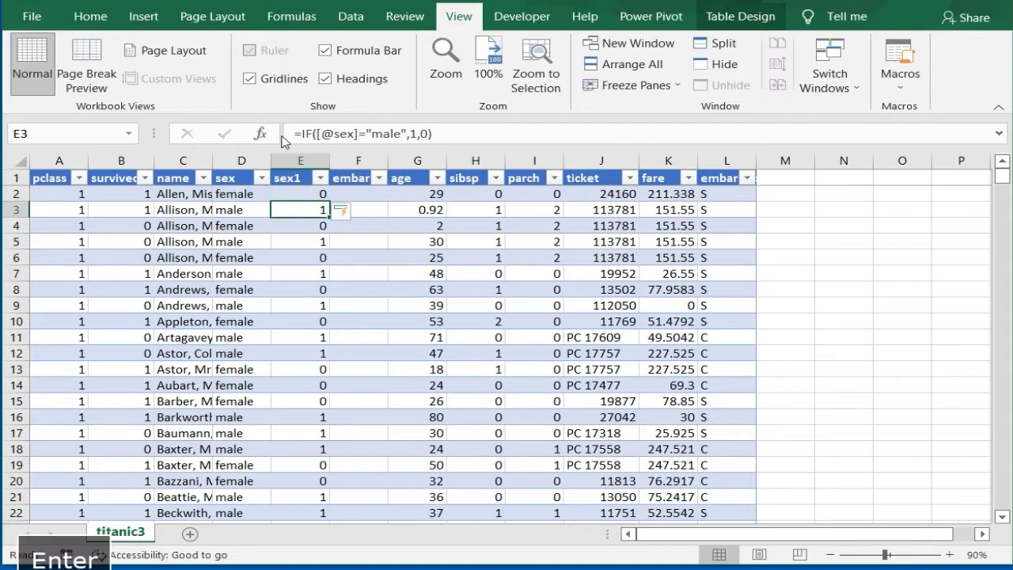
click(364, 193)
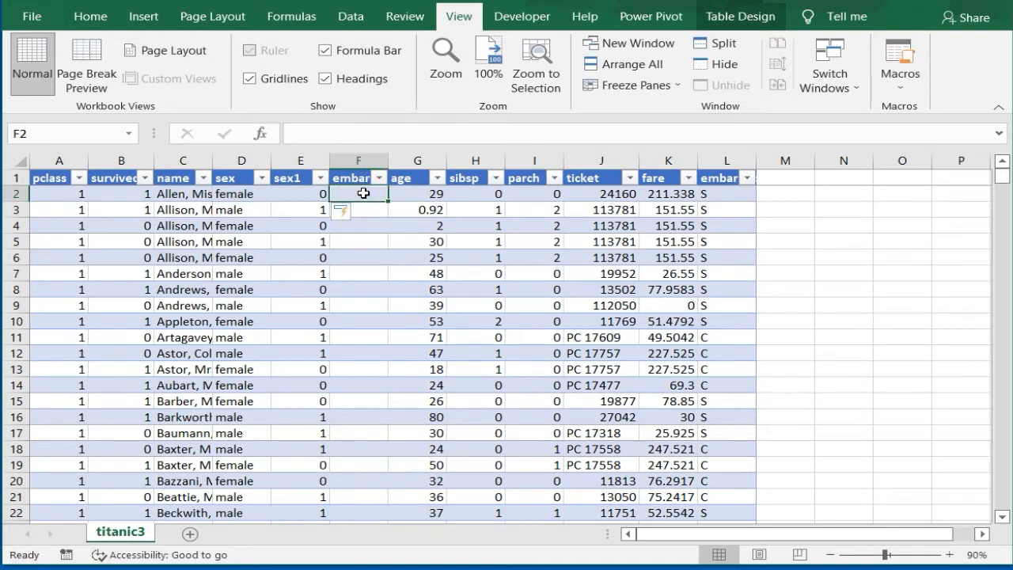
text(=)
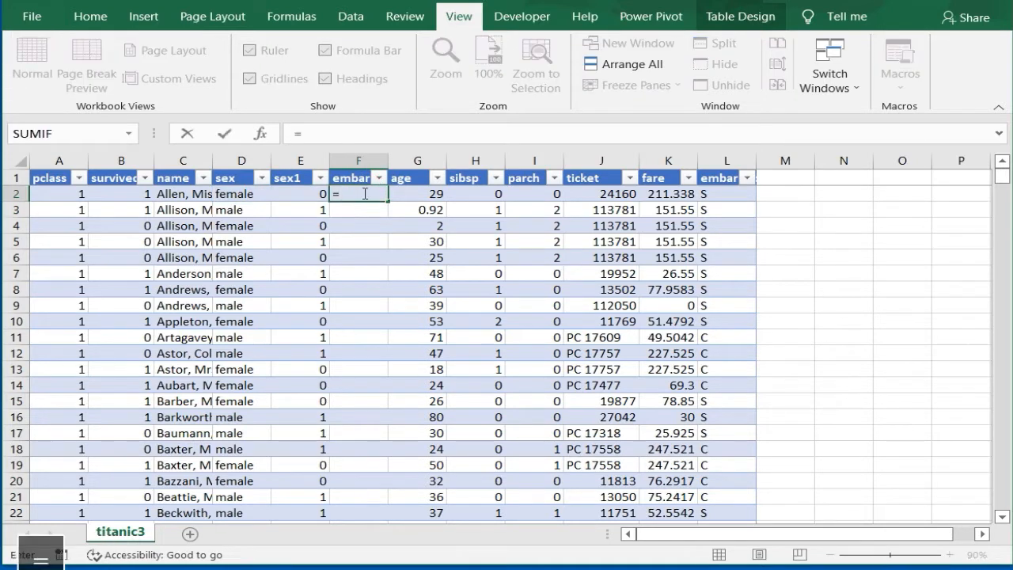
text(IF([@embarked]="S",1,IF([@embarked]="C",2,IF([@embarked]="Q",3,4))))
drag(736, 133, 290, 134)
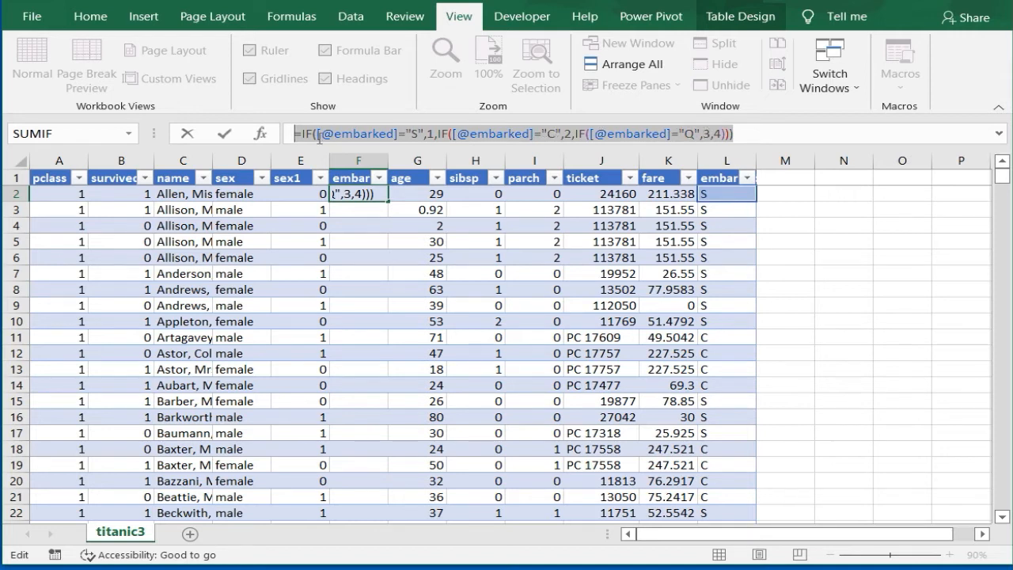
click(226, 134)
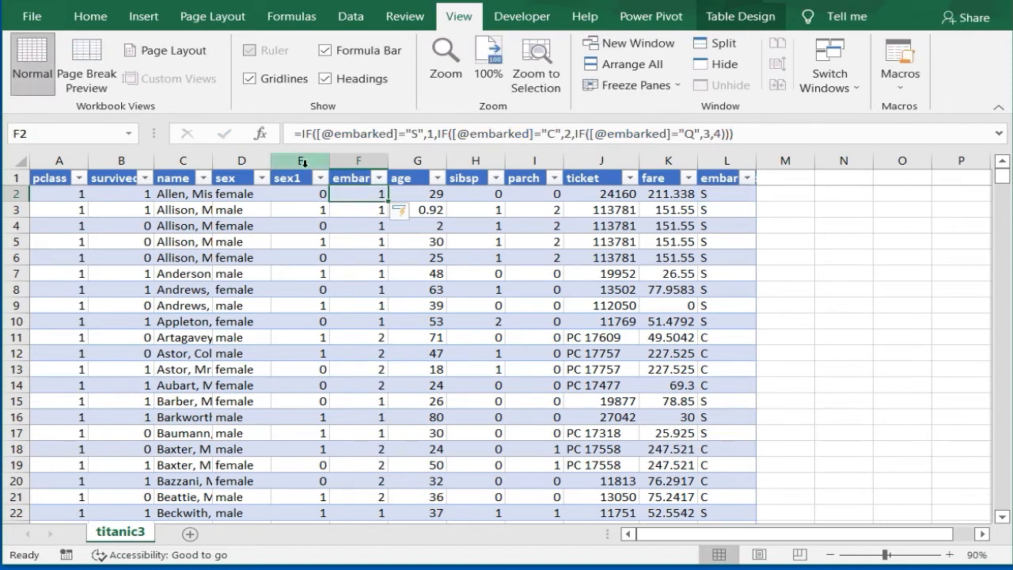
Step: Replace the formulas in the sex1 and embark1 columns with their plain values by copying and pasting values in place
drag(313, 177, 345, 179)
key(ctrl+shift+Down)
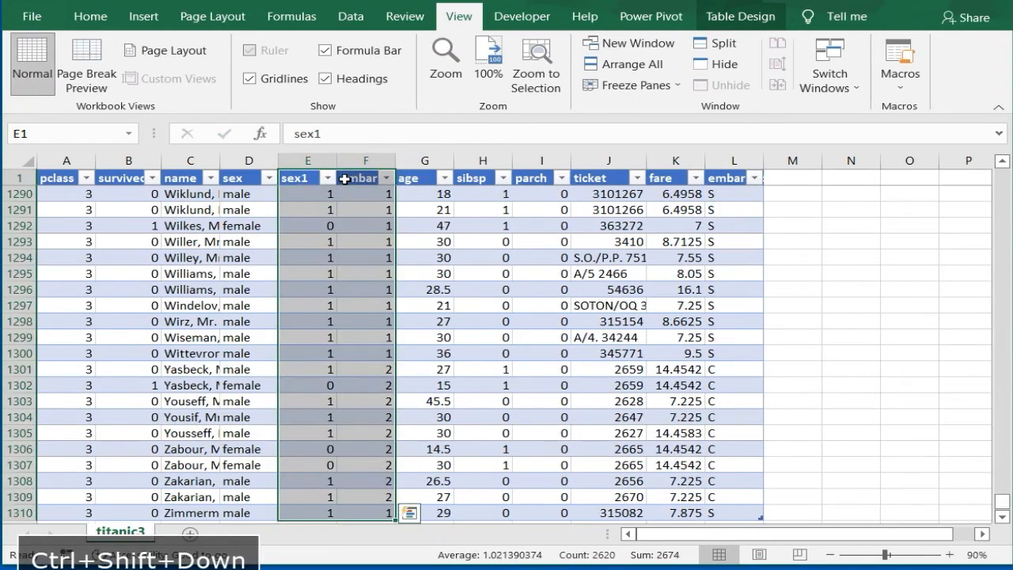
key(ctrl+c)
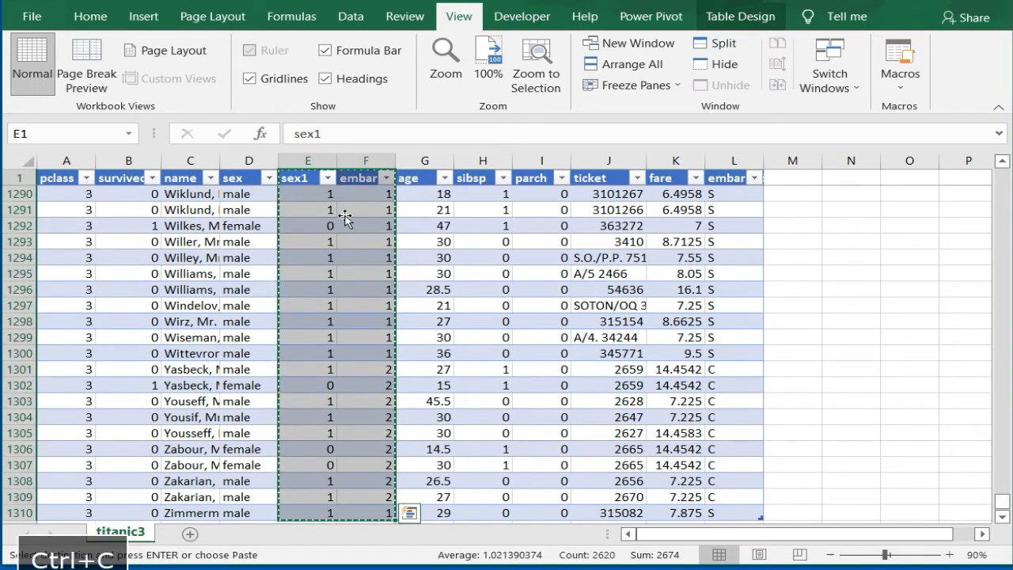
right_click(364, 232)
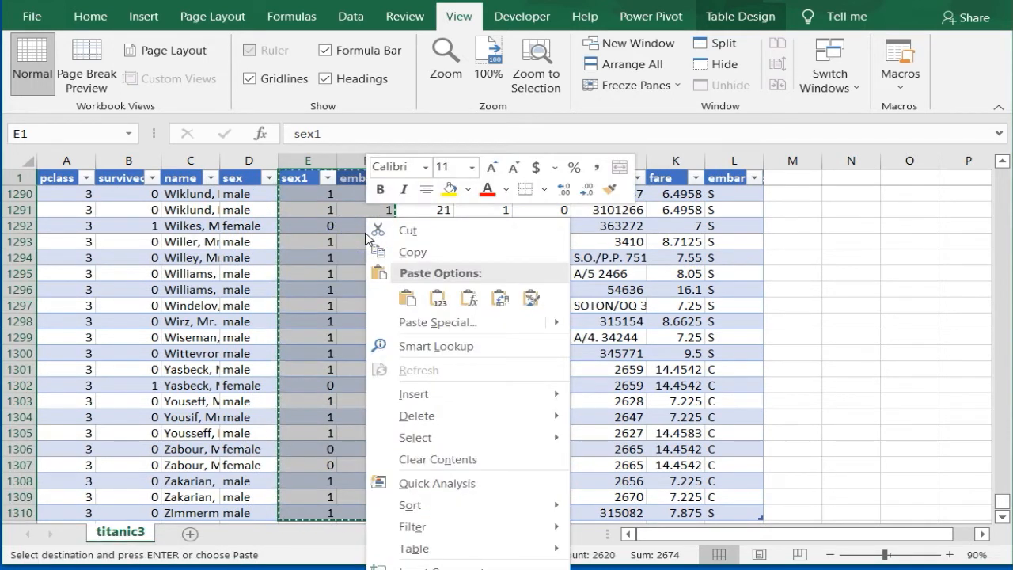
click(438, 297)
click(315, 193)
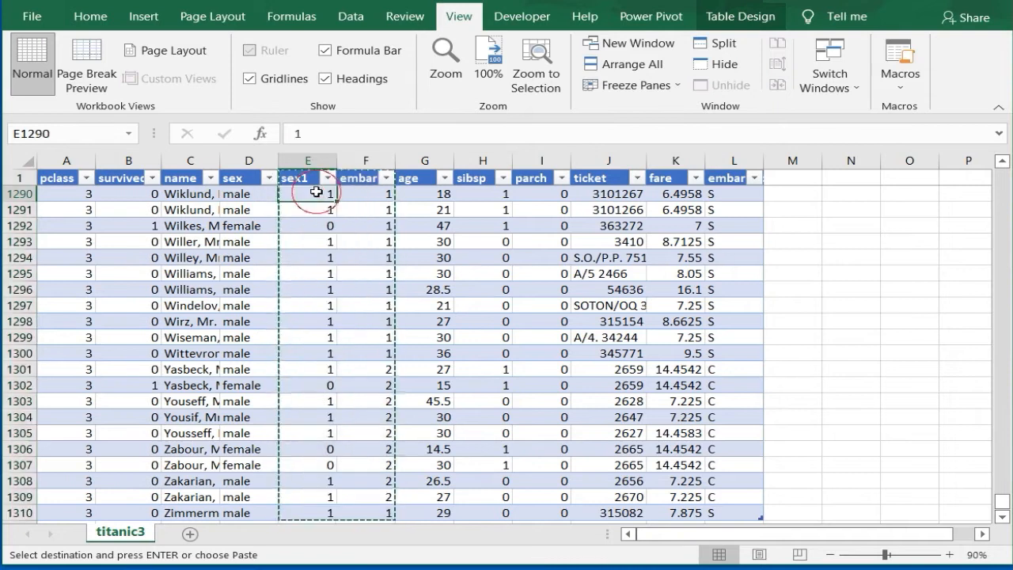
key(Escape)
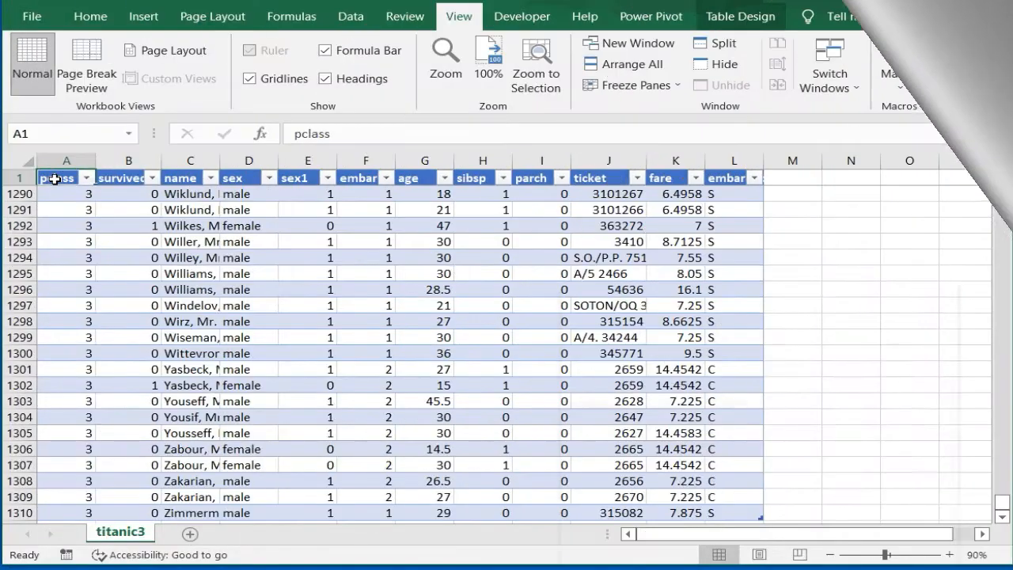
Step: Insert two new table columns before the pclass column
right_click(58, 180)
mouse_move(99, 356)
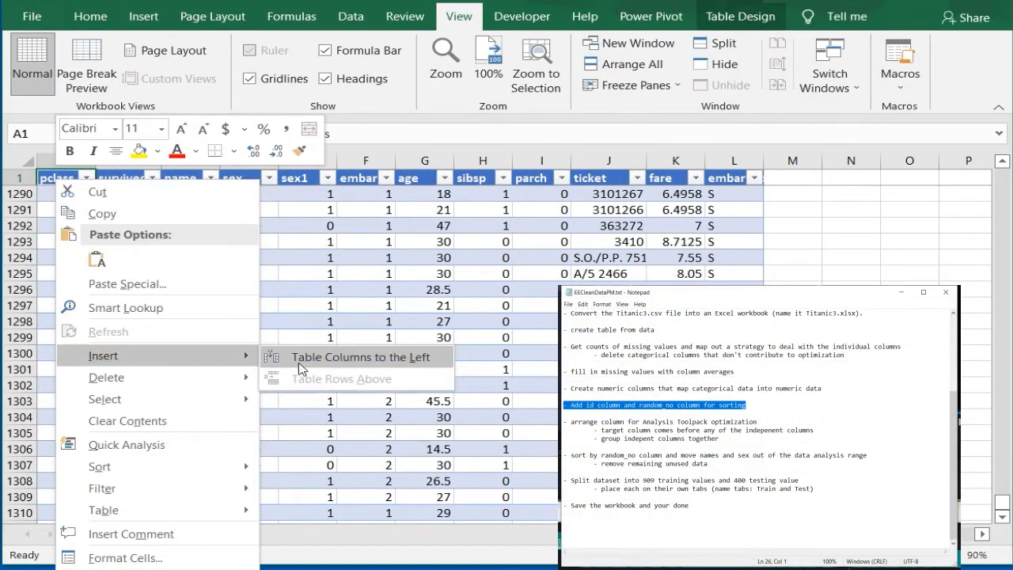
click(281, 356)
key(ctrl+y)
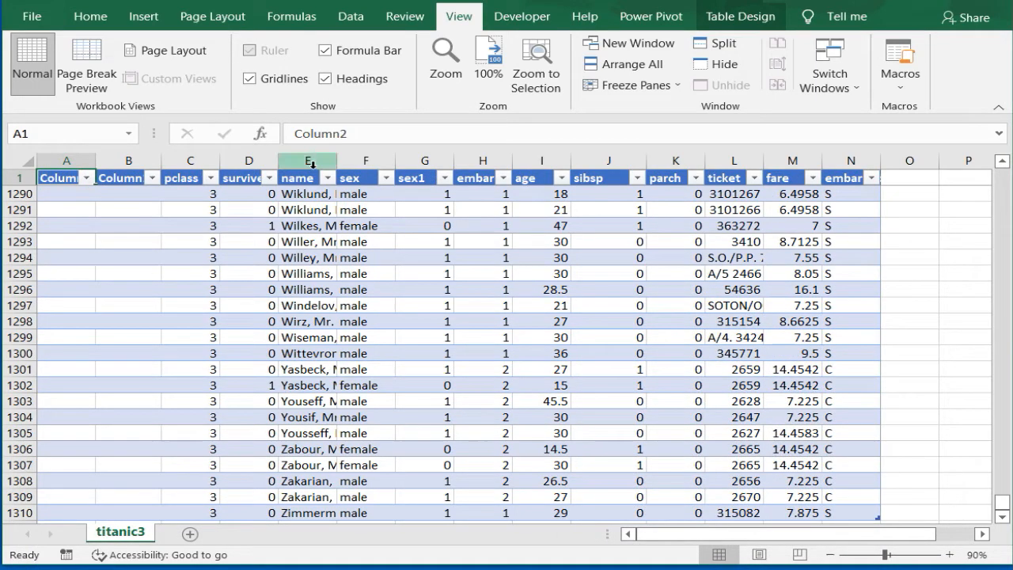
Step: Rename the headers of the two new columns as ID in A1 and random_no in B1
drag(369, 132, 266, 131)
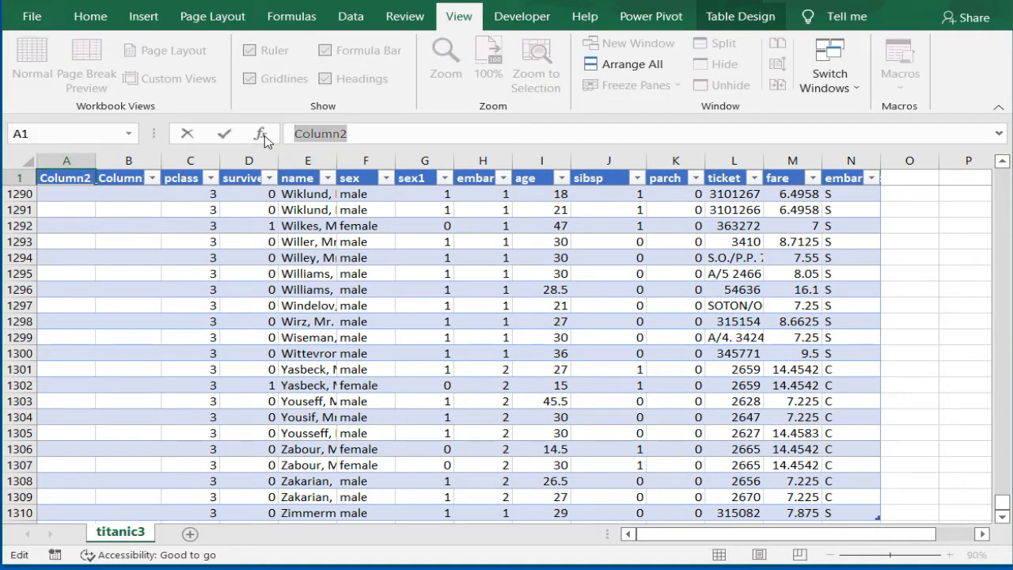
text(ID)
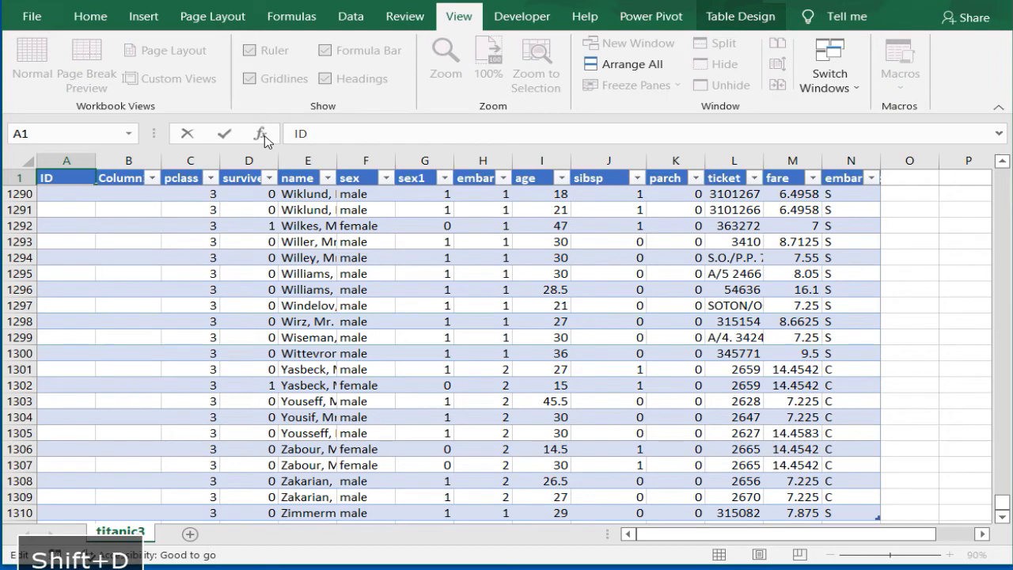
click(131, 177)
drag(366, 131, 258, 130)
text(random_no)
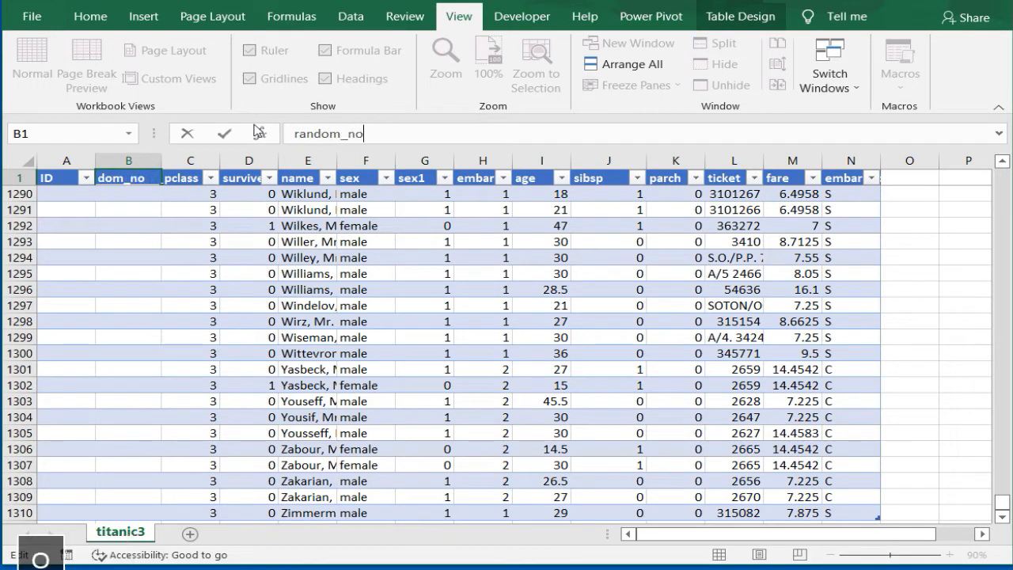
key(Return)
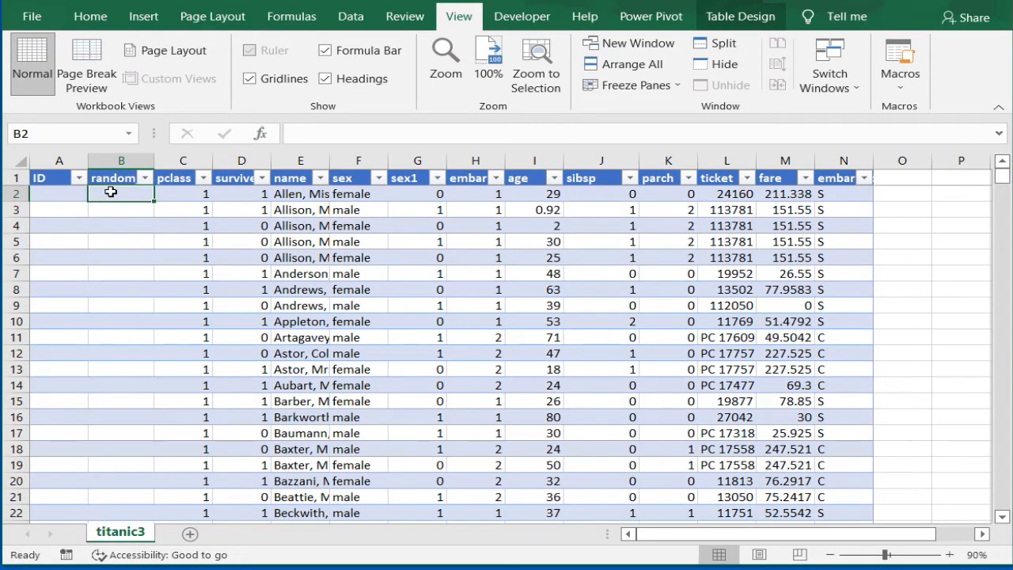
Step: Fill the random_no column with the formula =RANDBETWEEN(1,10000), entered in B2
text(=)
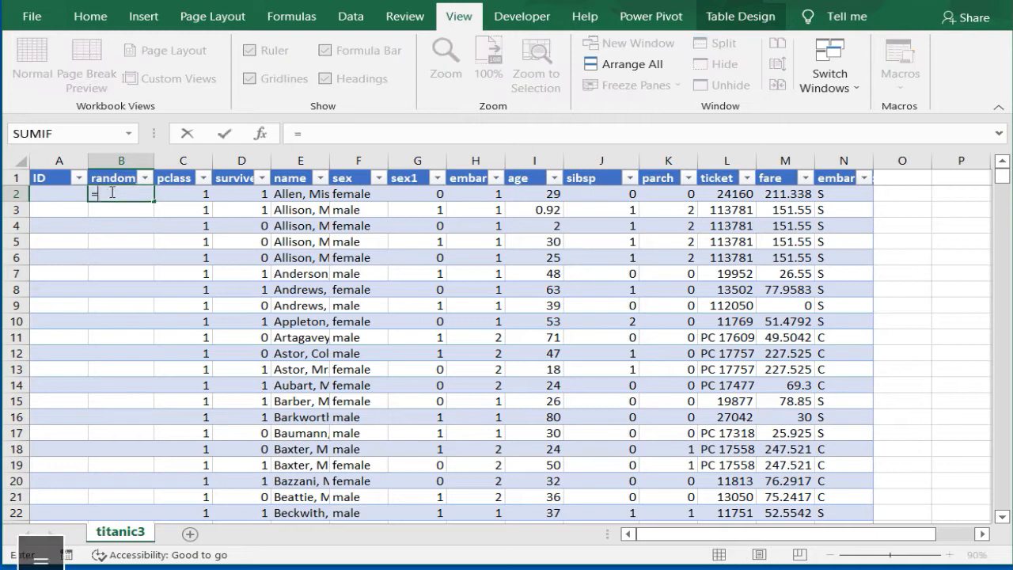
text(ran)
click(148, 227)
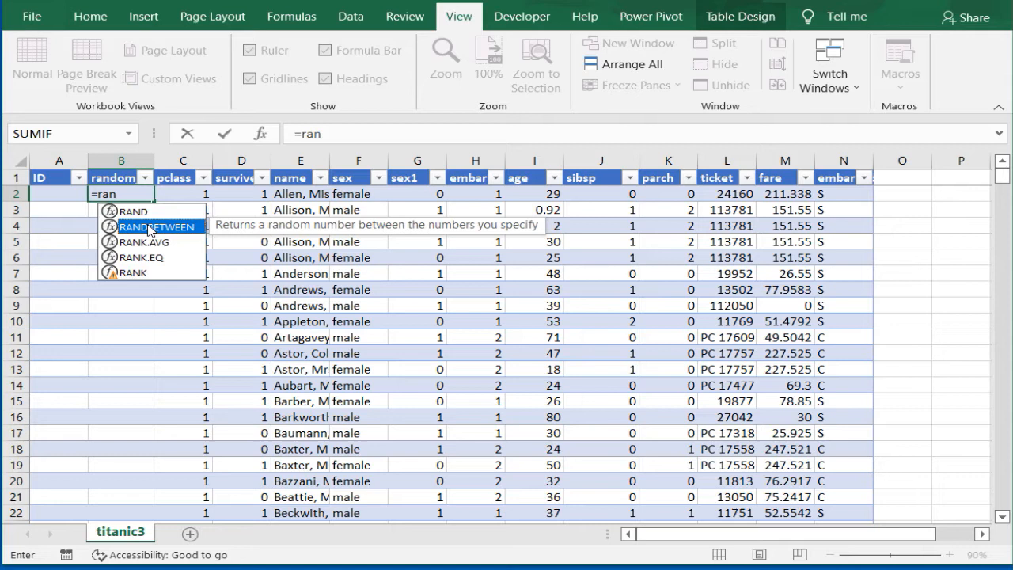
double_click(149, 228)
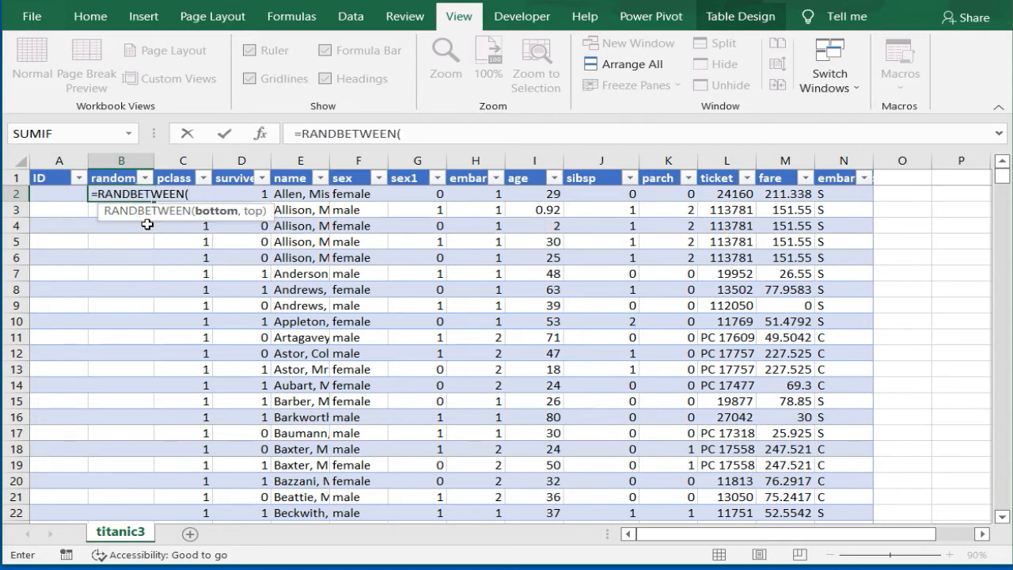
click(444, 135)
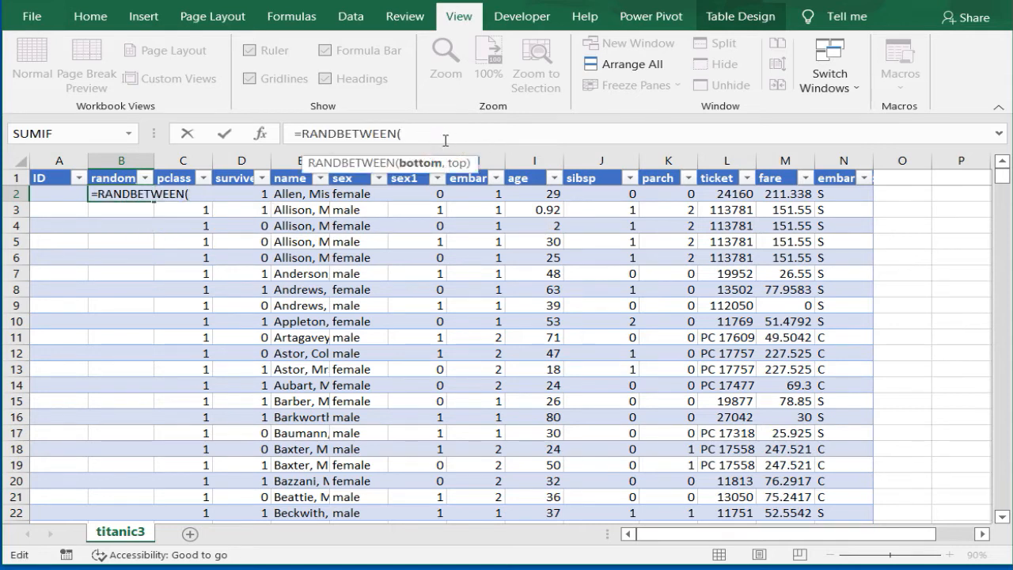
text(1,10000))
key(Return)
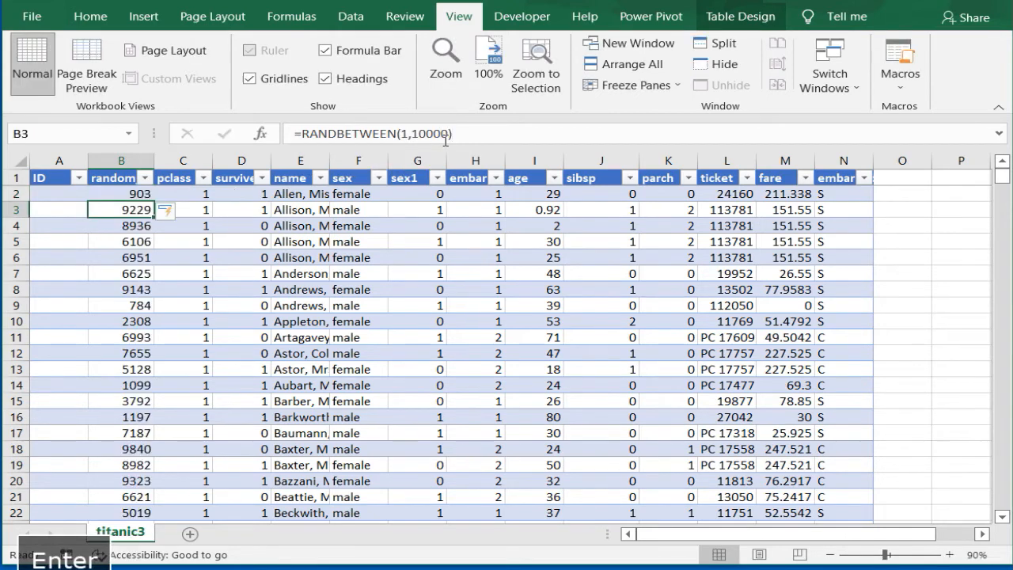
Step: Fill the ID column with the formula =ROW()-1, entered in A2
click(48, 193)
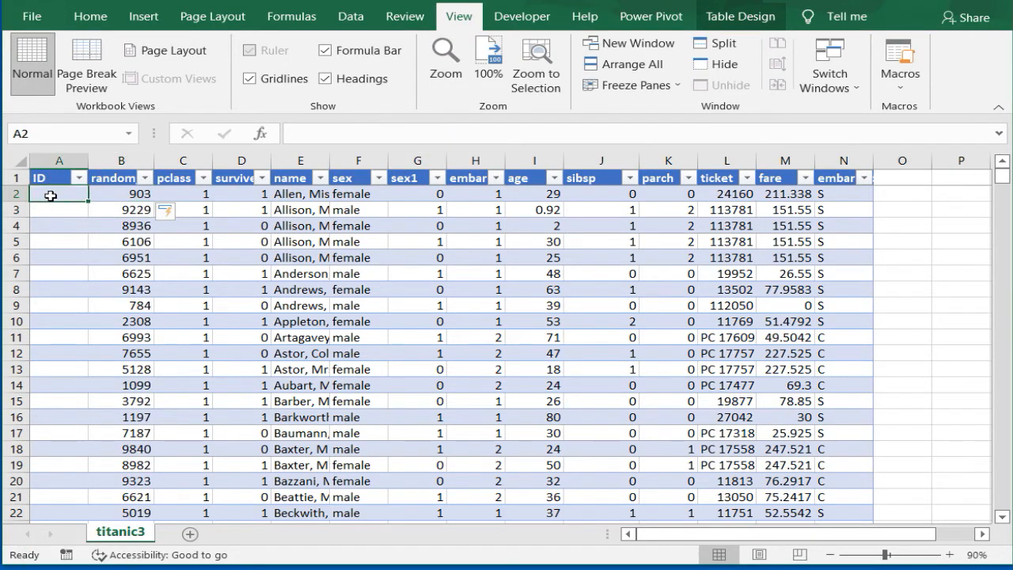
text(=row())
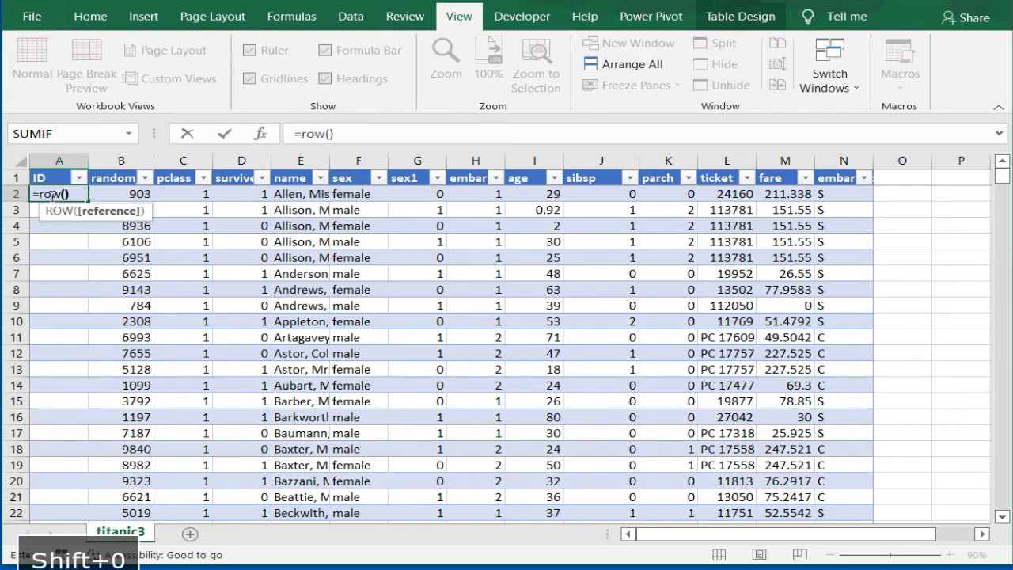
text(-1)
key(Return)
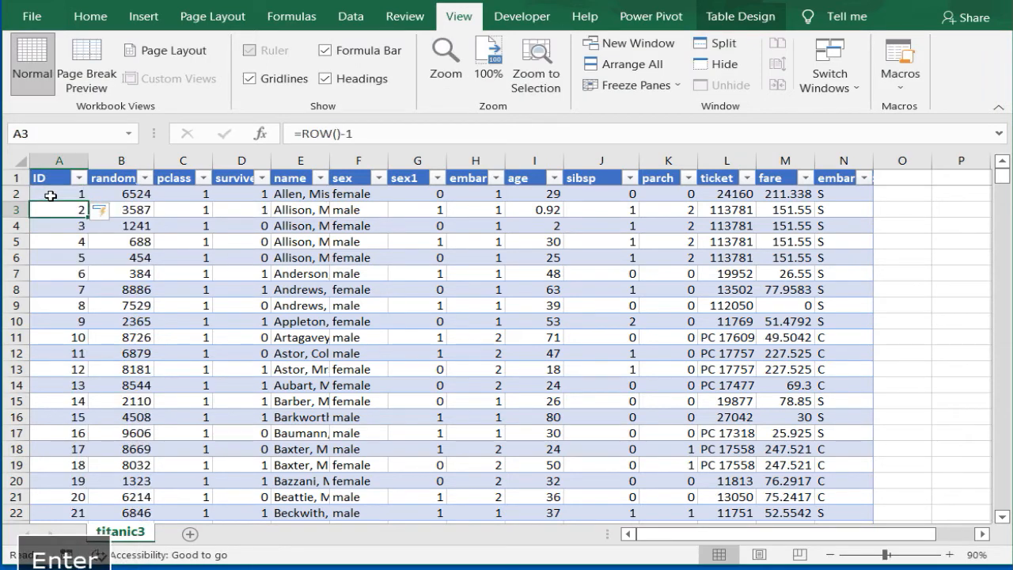
Step: Convert the ID and random_no formulas to fixed values by copying both columns' data and pasting values in place
drag(57, 172, 101, 175)
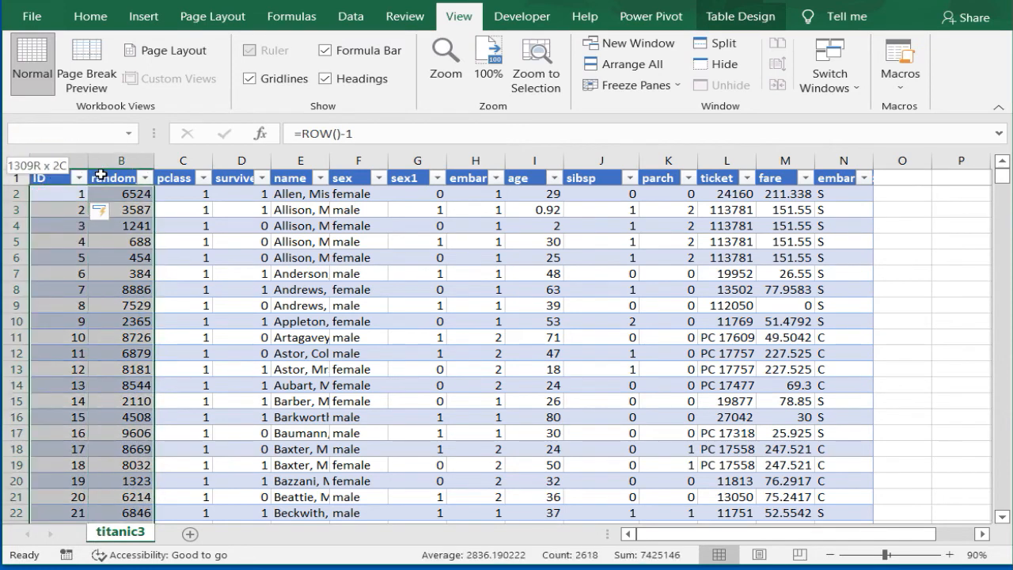
key(ctrl+c)
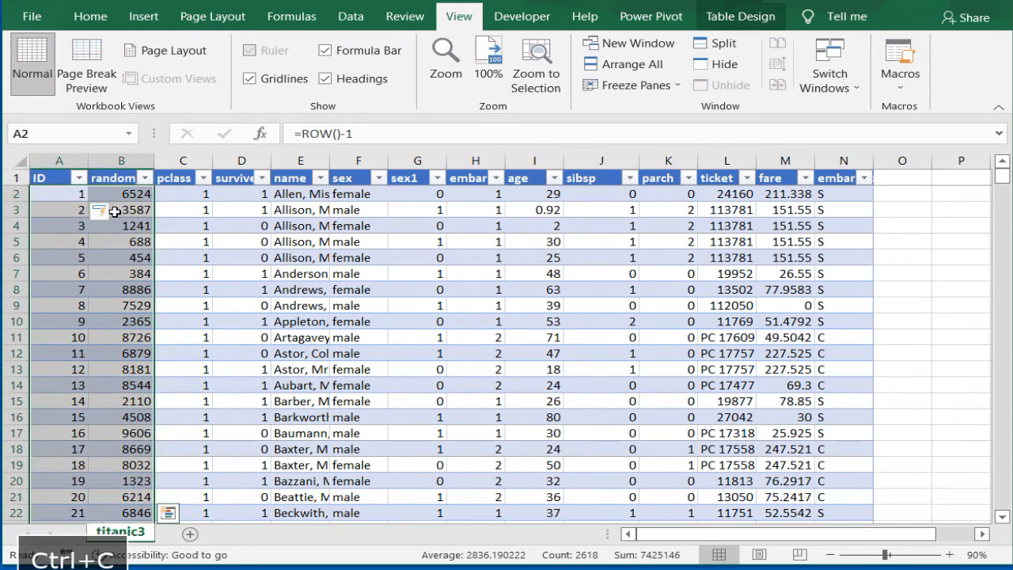
right_click(112, 207)
click(181, 291)
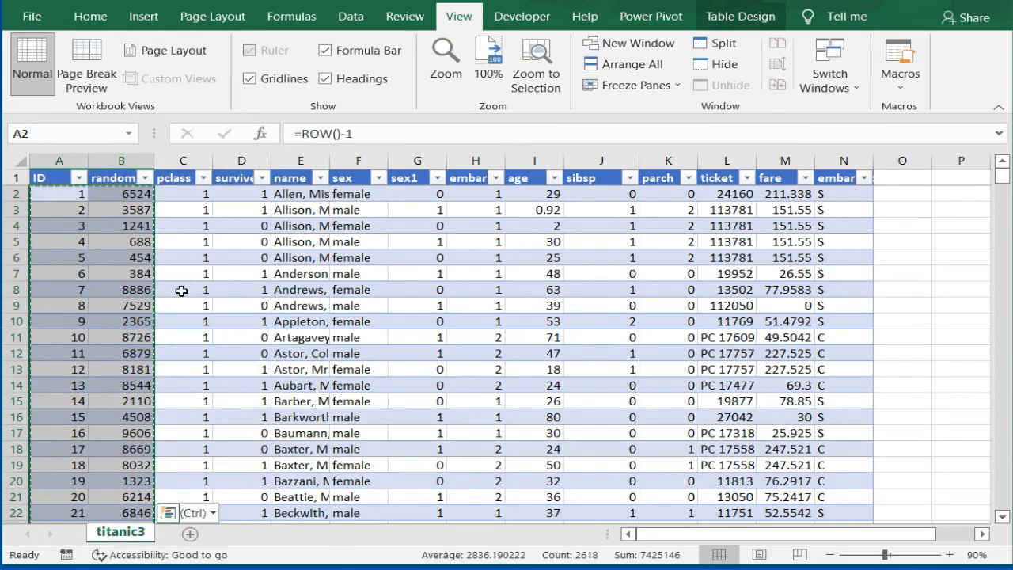
click(71, 194)
click(107, 194)
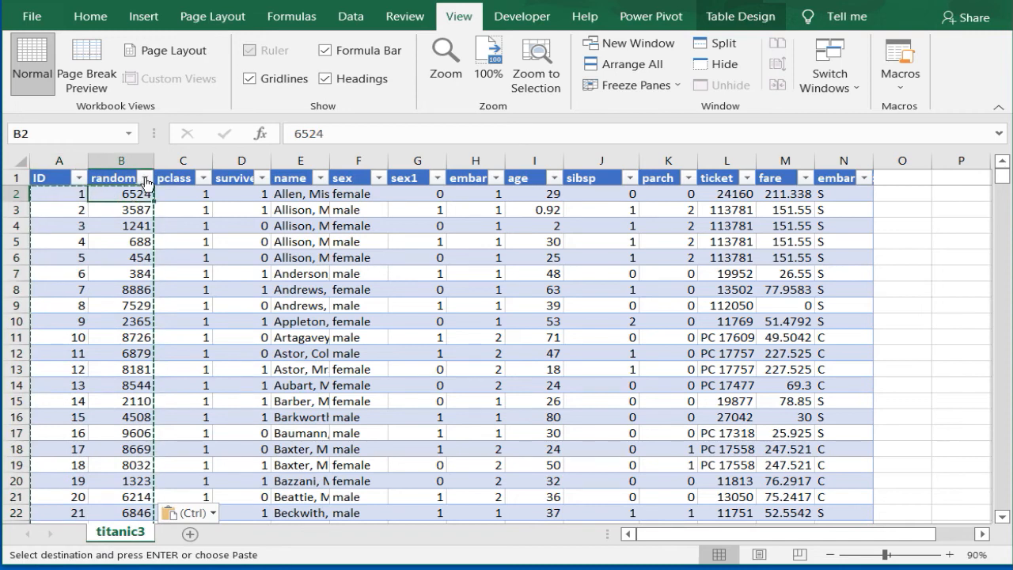
click(145, 177)
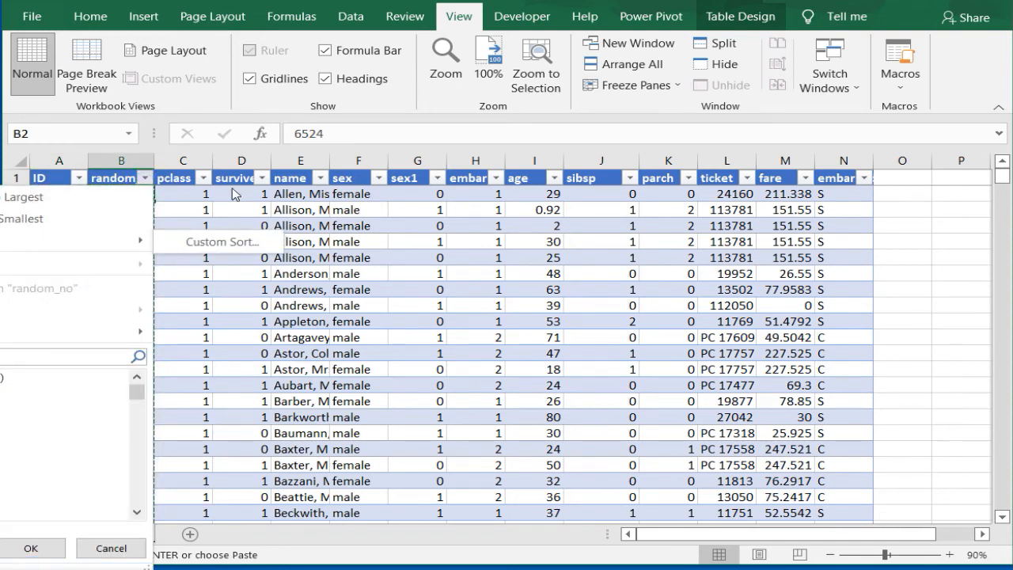
key(Escape)
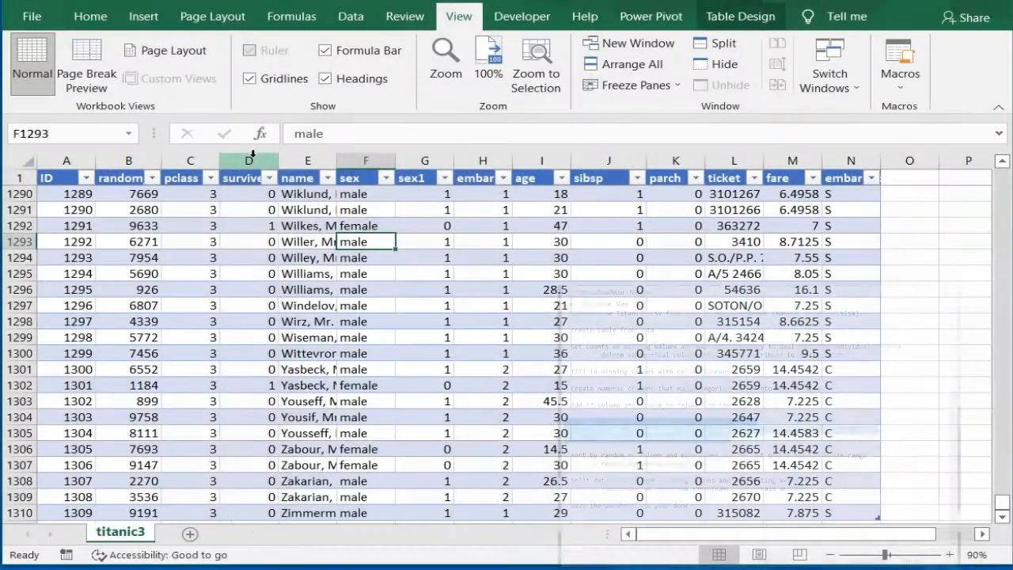
Step: Move the survived column in front of the pclass column by inserting it as cut cells
click(249, 155)
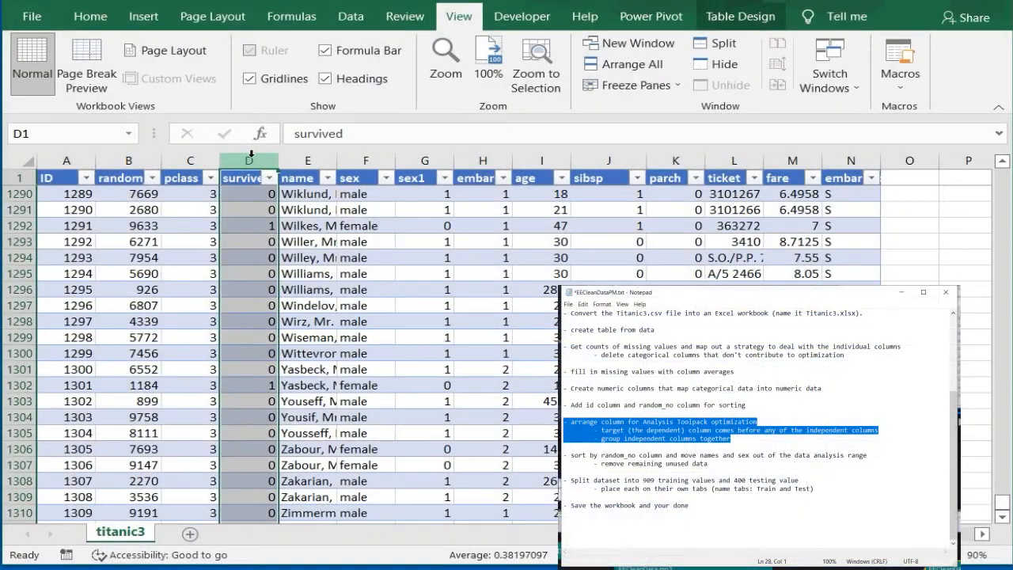
key(ctrl+x)
click(190, 161)
right_click(190, 162)
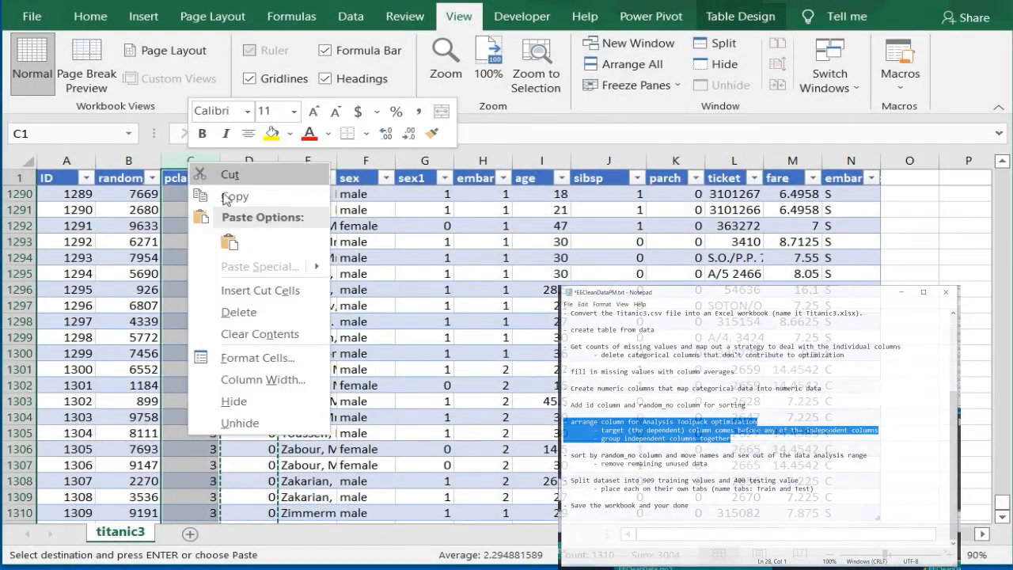
click(241, 290)
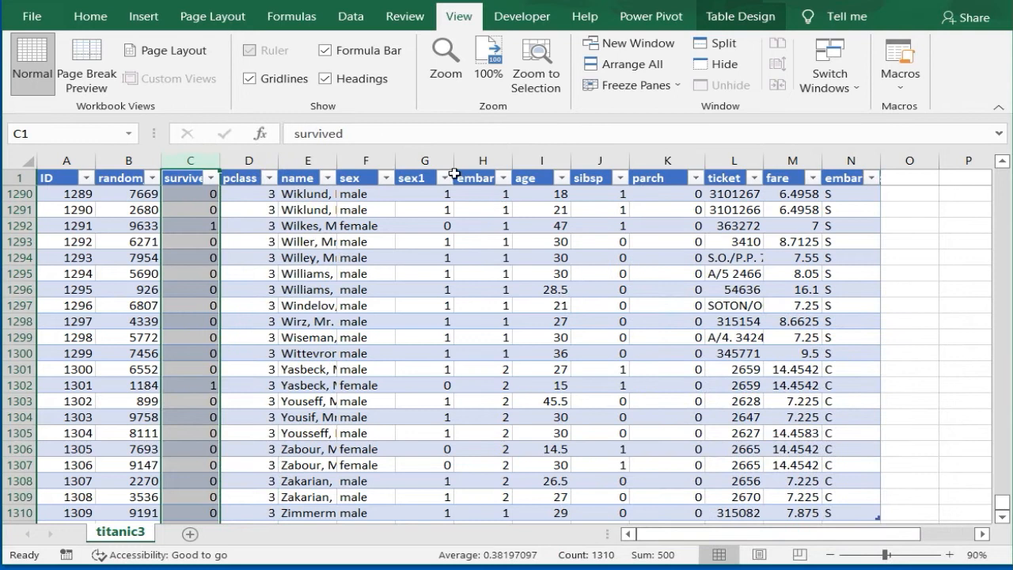
Step: Move the five columns from sex1 through parch in front of the name column by inserting them as cut cells
drag(420, 156, 653, 164)
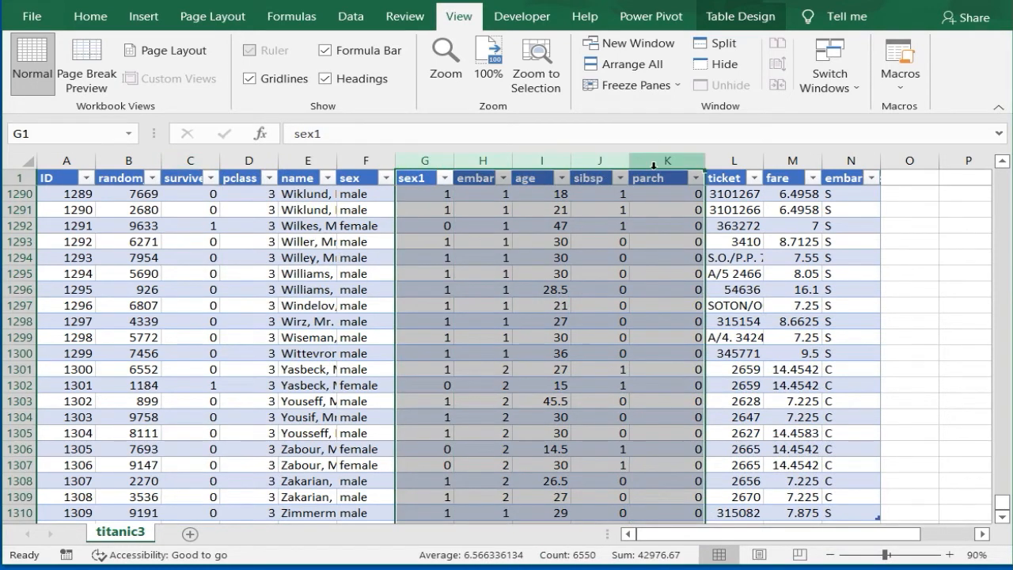
key(ctrl+x)
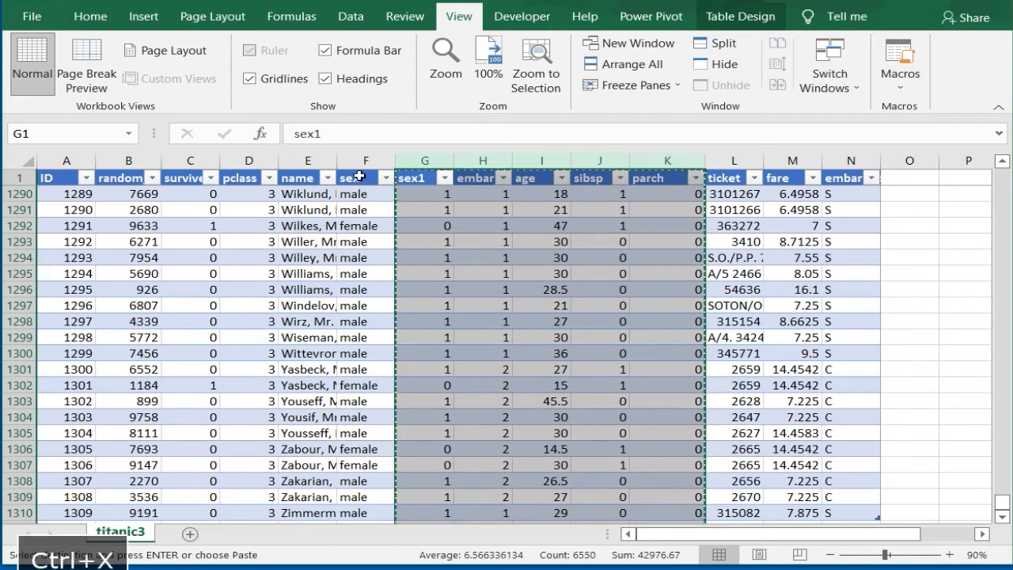
click(307, 160)
right_click(308, 161)
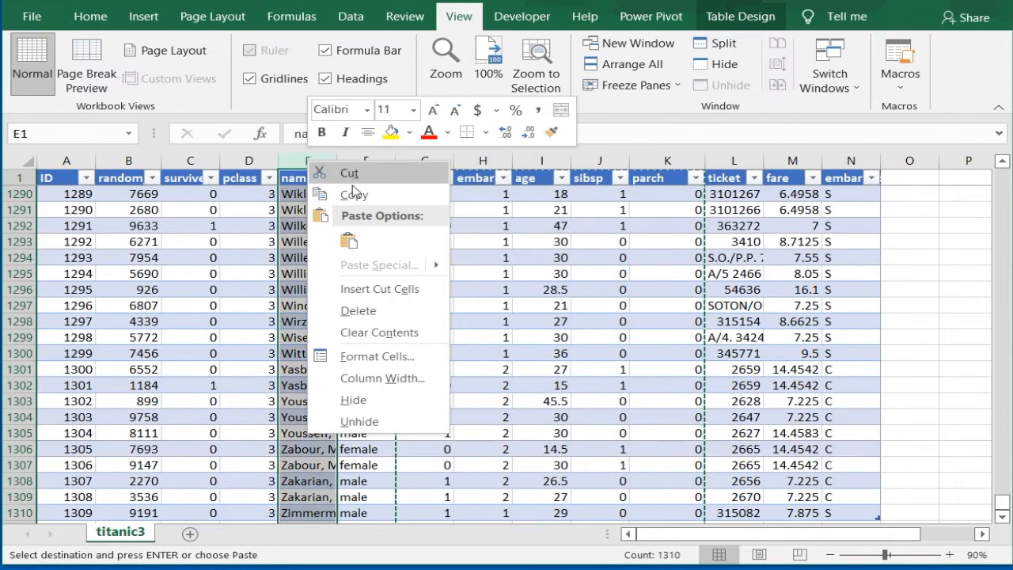
click(356, 288)
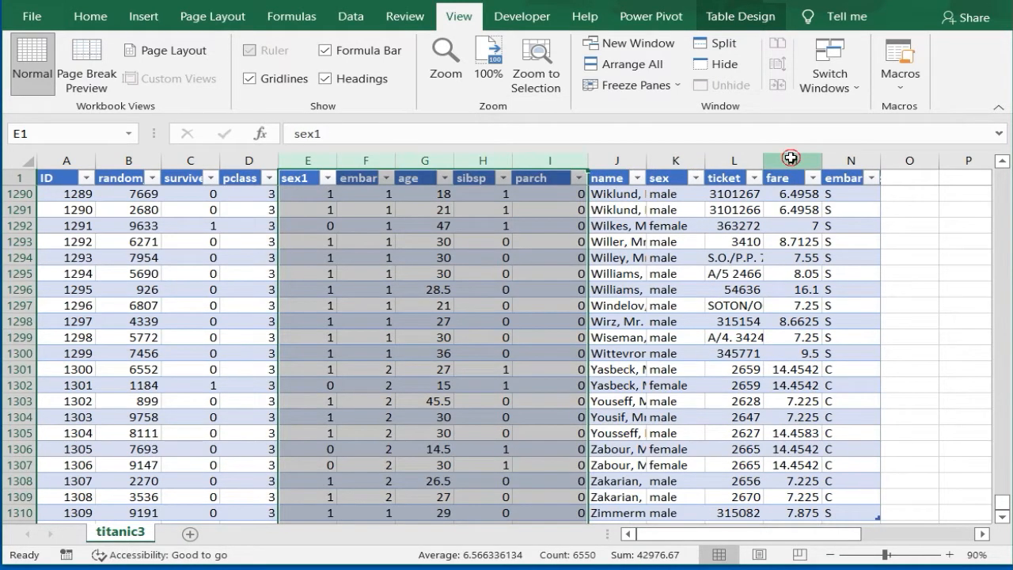
Step: Move the fare column in front of the name column, directly after parch, by inserting it as cut cells
click(791, 155)
key(ctrl+x)
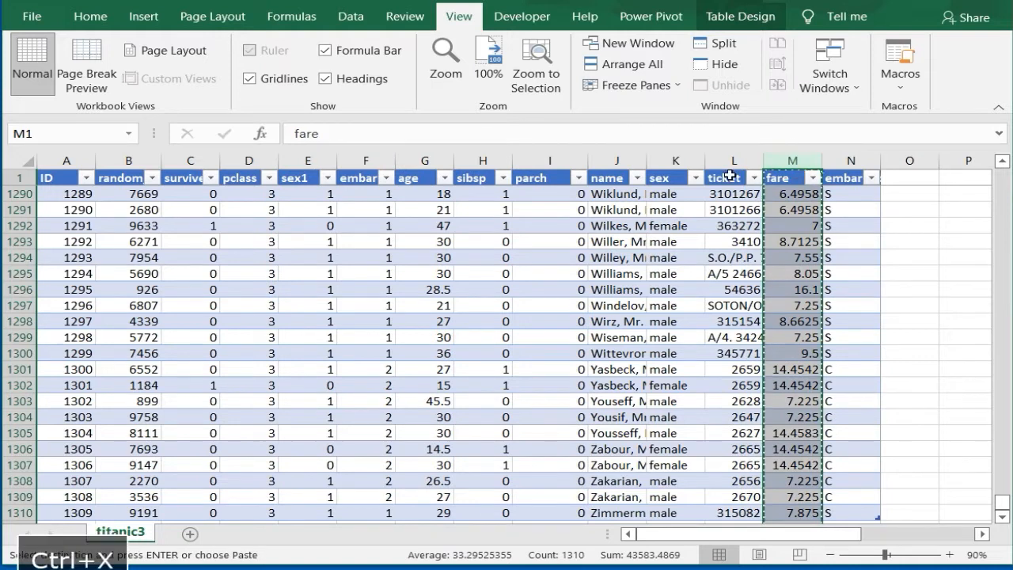
click(604, 162)
right_click(606, 162)
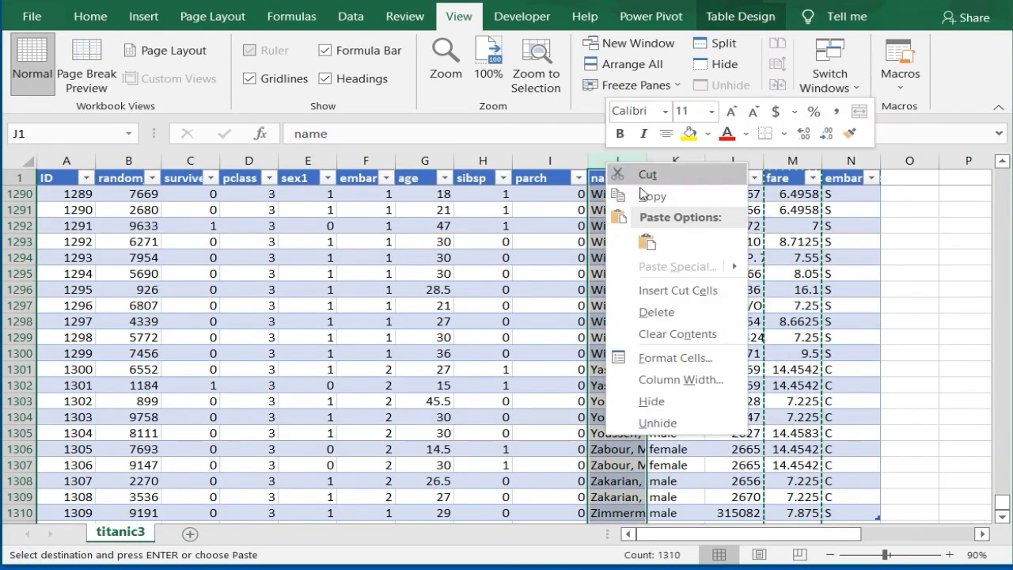
click(644, 286)
click(543, 258)
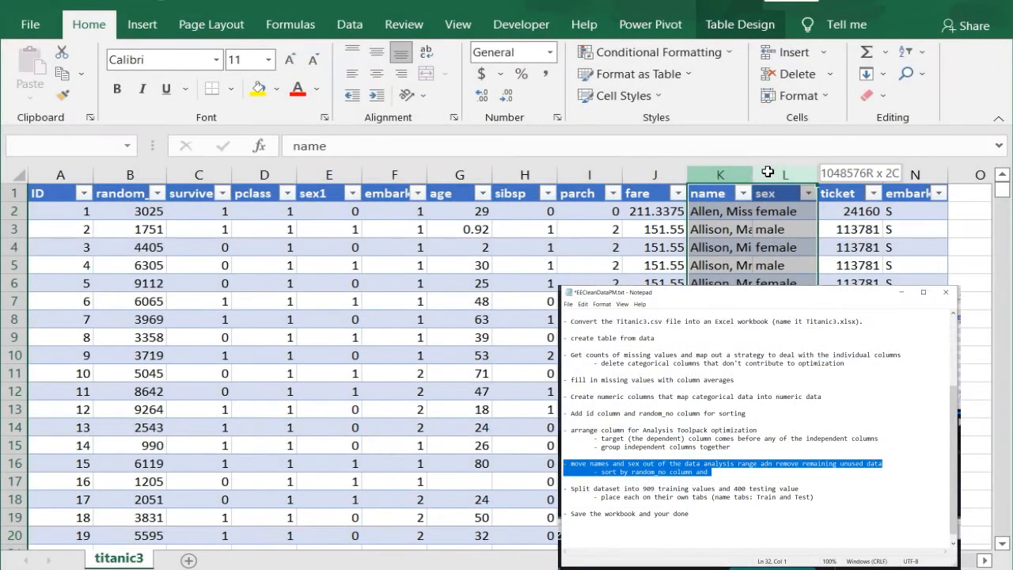
Step: Move the name and sex columns in front of the survived column by inserting them as cut cells
key(ctrl+x)
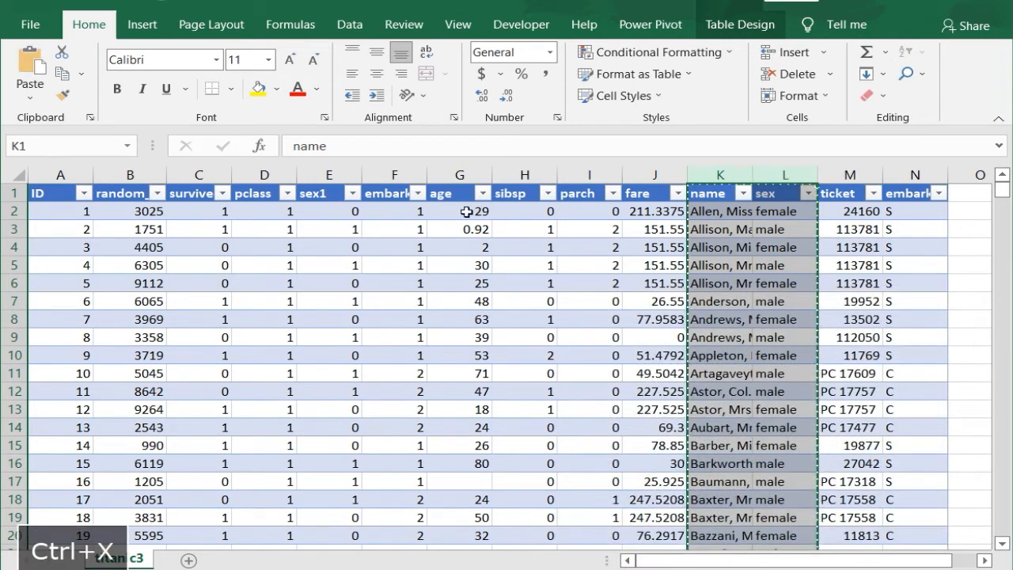
click(215, 173)
right_click(187, 179)
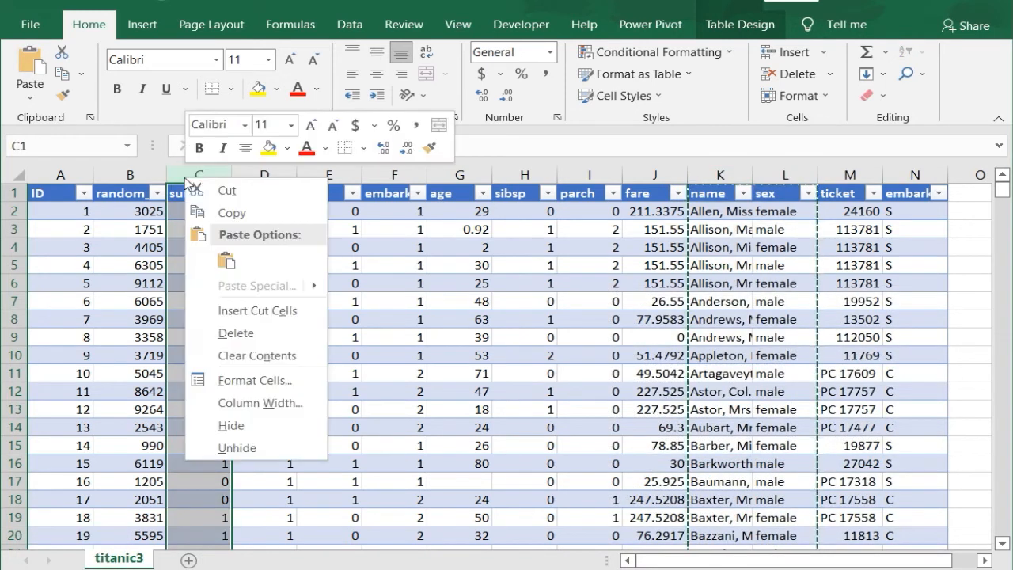
click(230, 309)
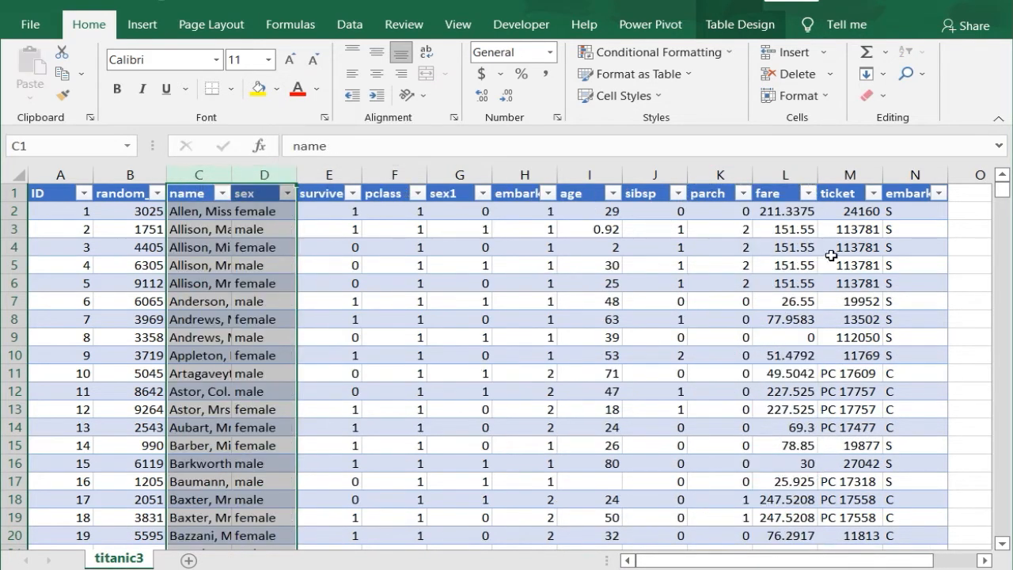
Step: Delete the ticket column and the embarked letter-code column at the end of the table
drag(848, 174, 914, 172)
right_click(915, 172)
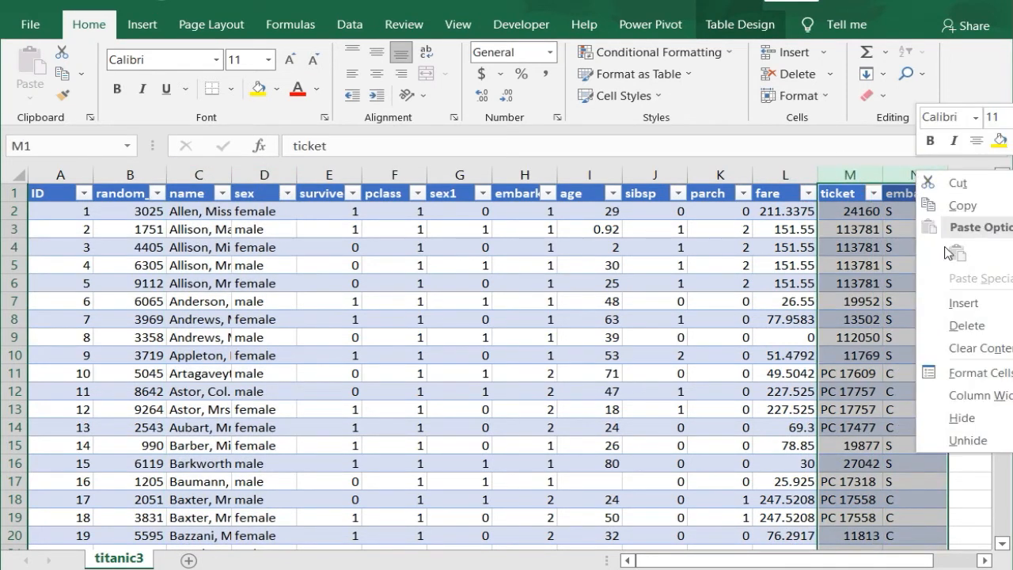
click(959, 325)
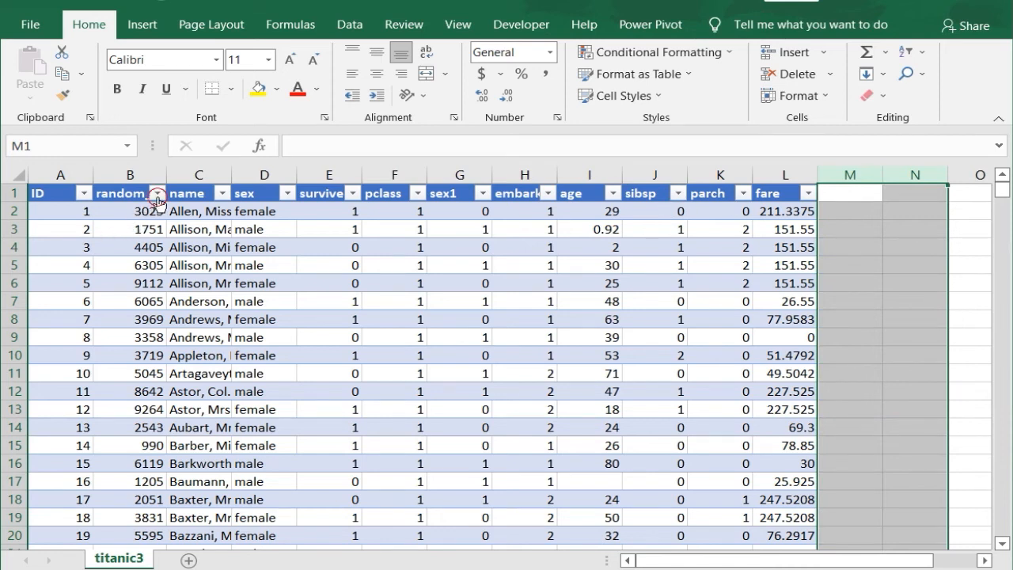
Step: Sort the table by random_no from smallest to largest and save the workbook
click(157, 193)
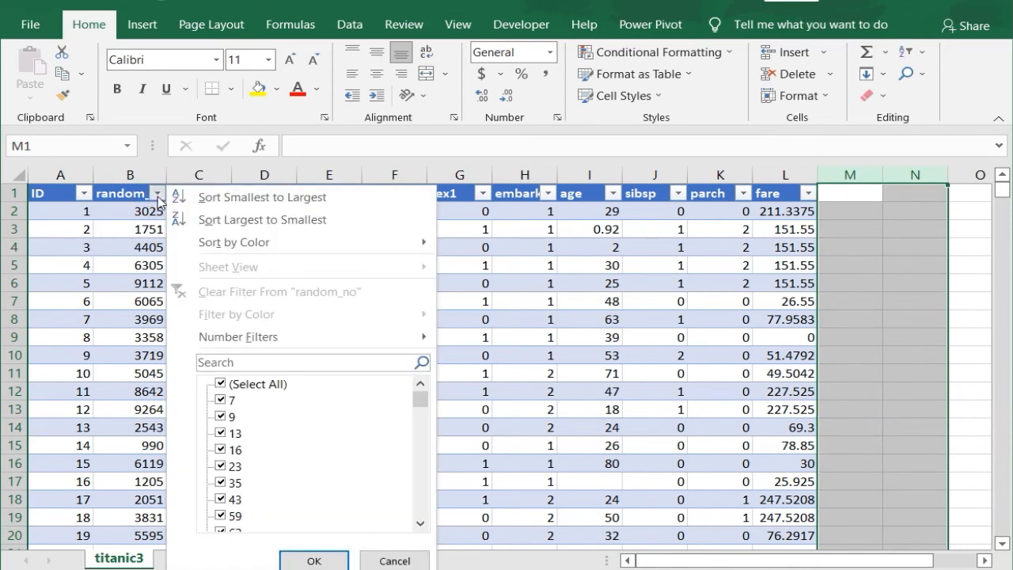
click(248, 202)
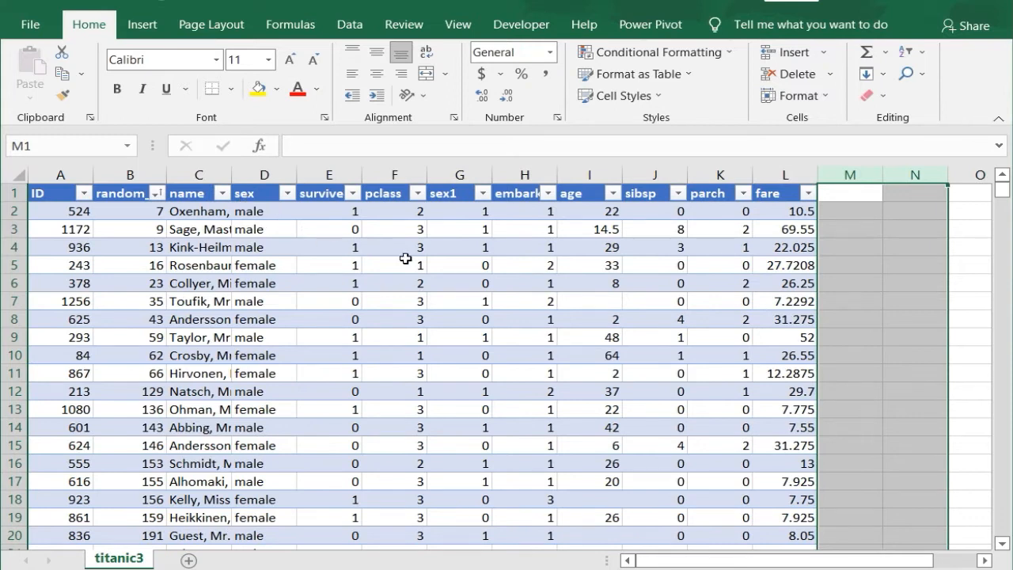
click(202, 210)
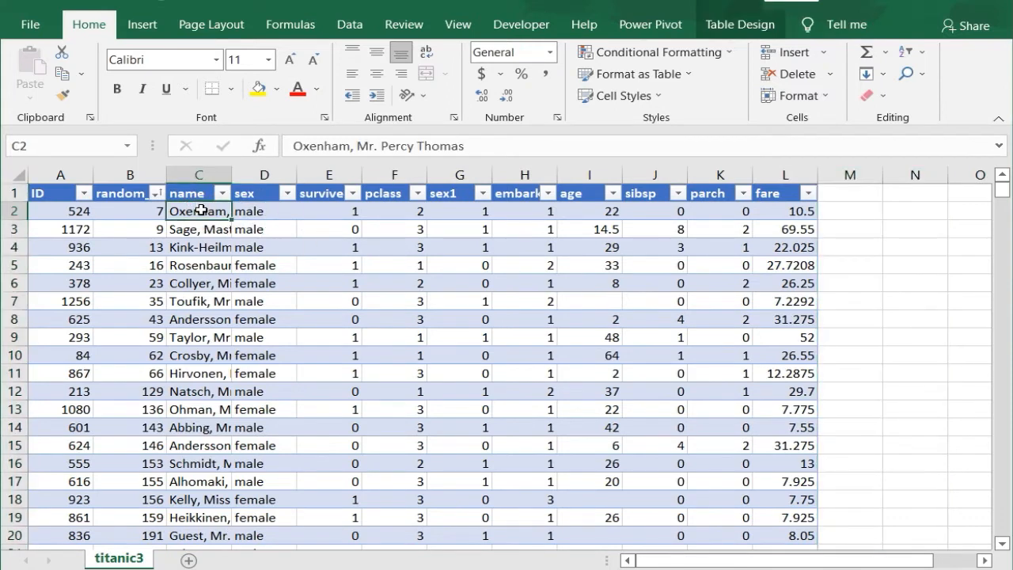
key(ctrl+s)
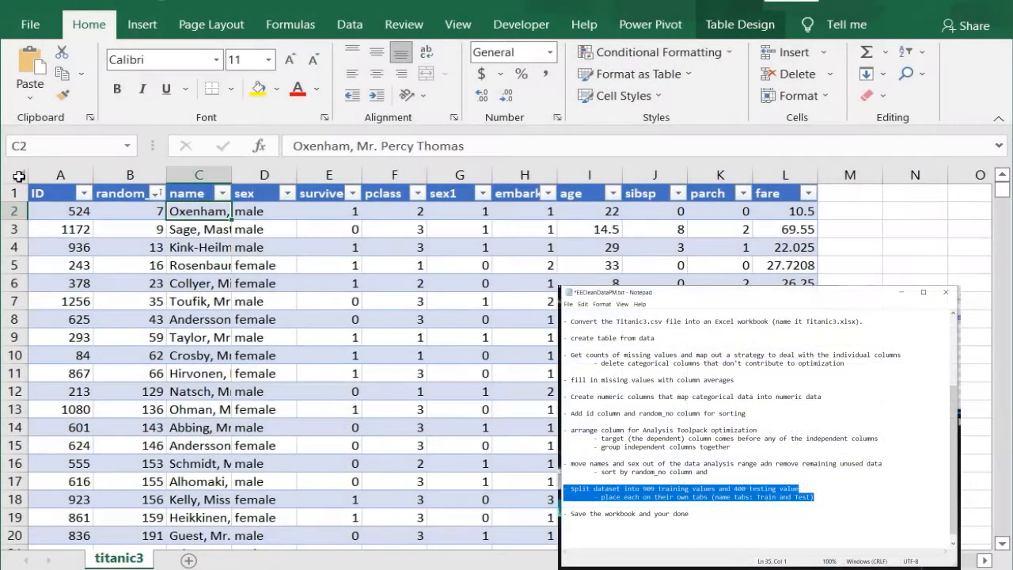
Step: Copy the entire titanic3 sheet's contents into two new sheets
click(19, 175)
key(ctrl+c)
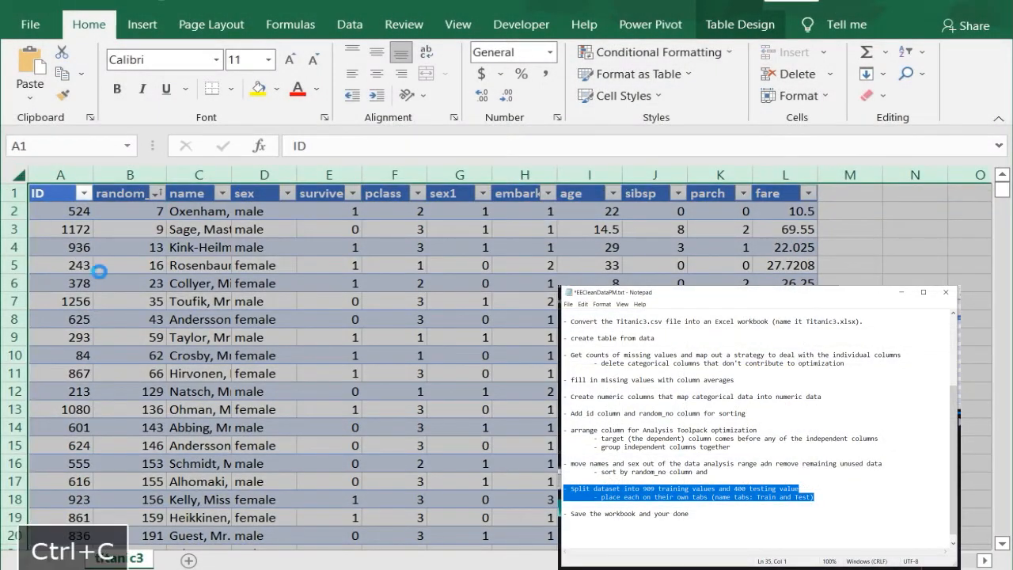
click(228, 560)
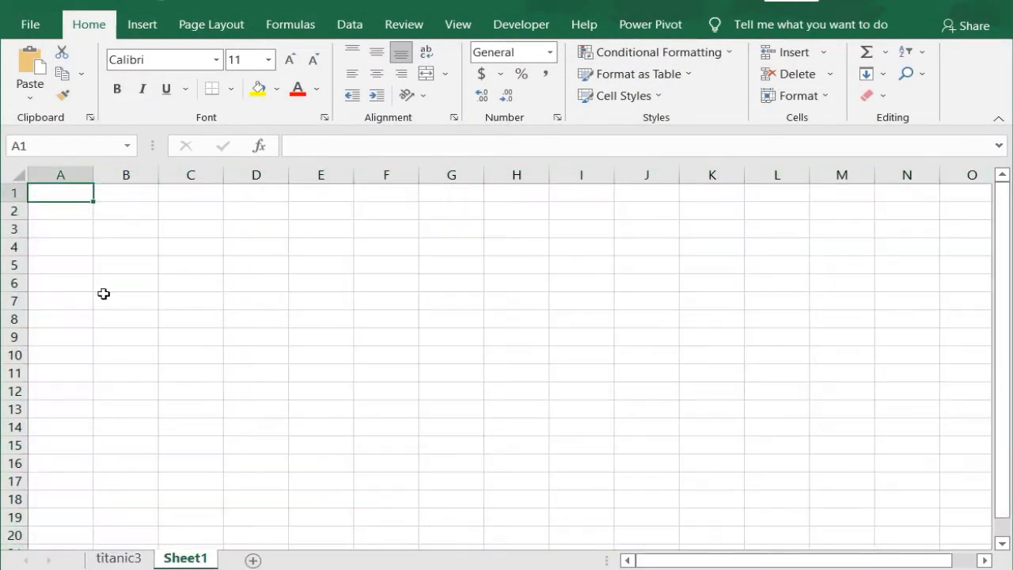
key(ctrl+v)
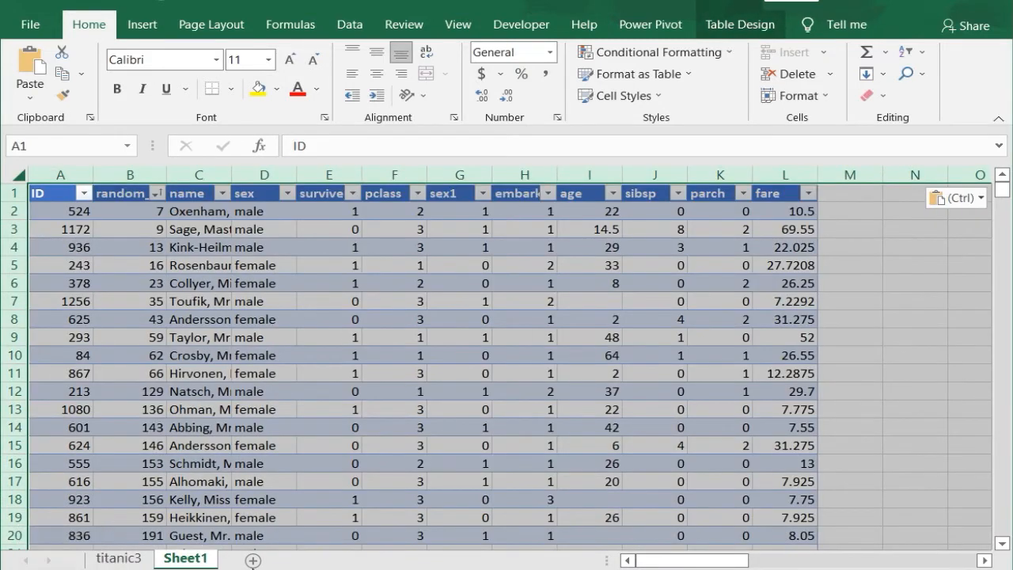
click(252, 560)
key(ctrl+v)
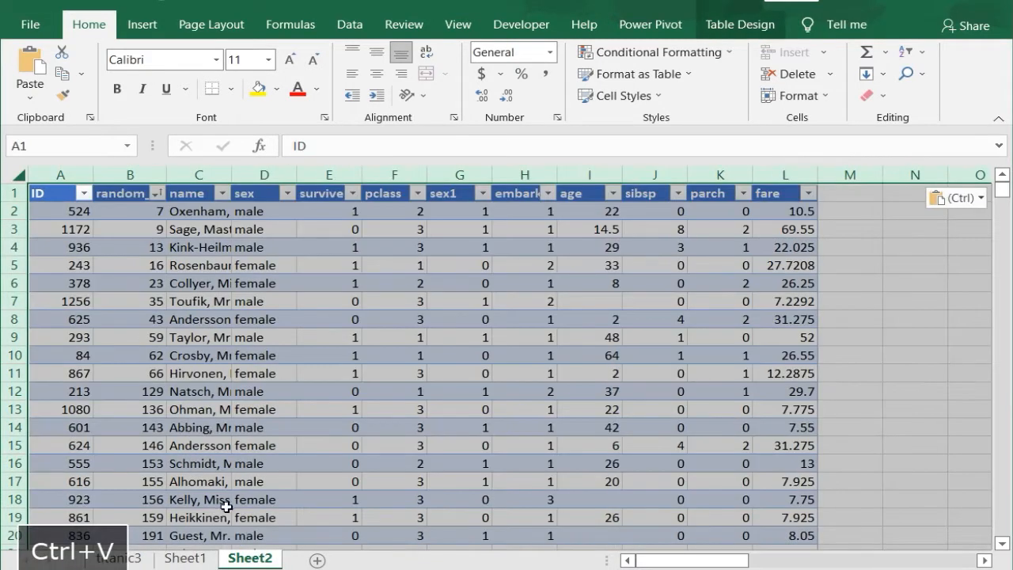
Step: Rename Sheet2 as Test and Sheet1 as Train
click(248, 558)
text(Test)
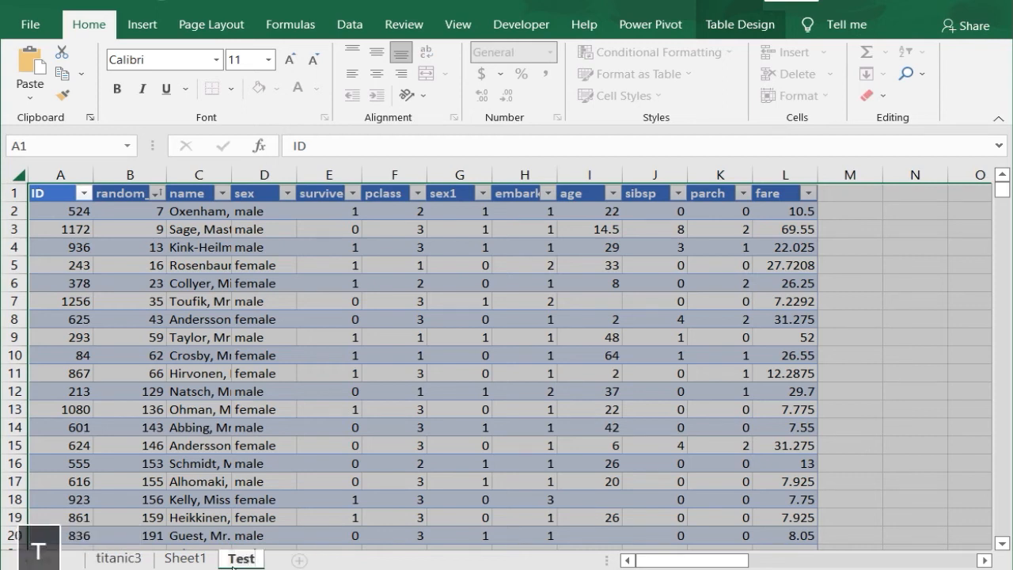
click(188, 558)
double_click(188, 559)
text(Train)
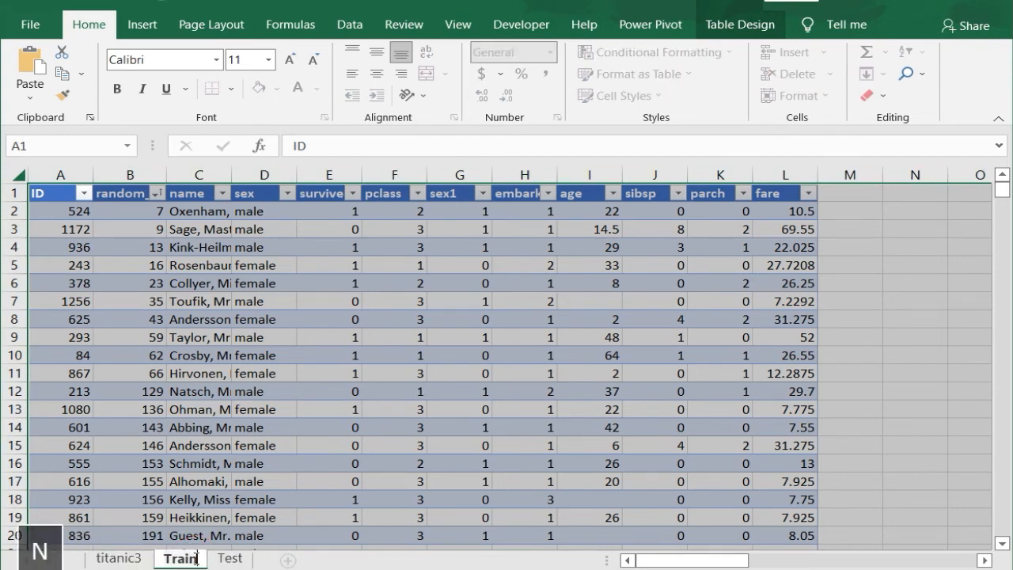
key(Return)
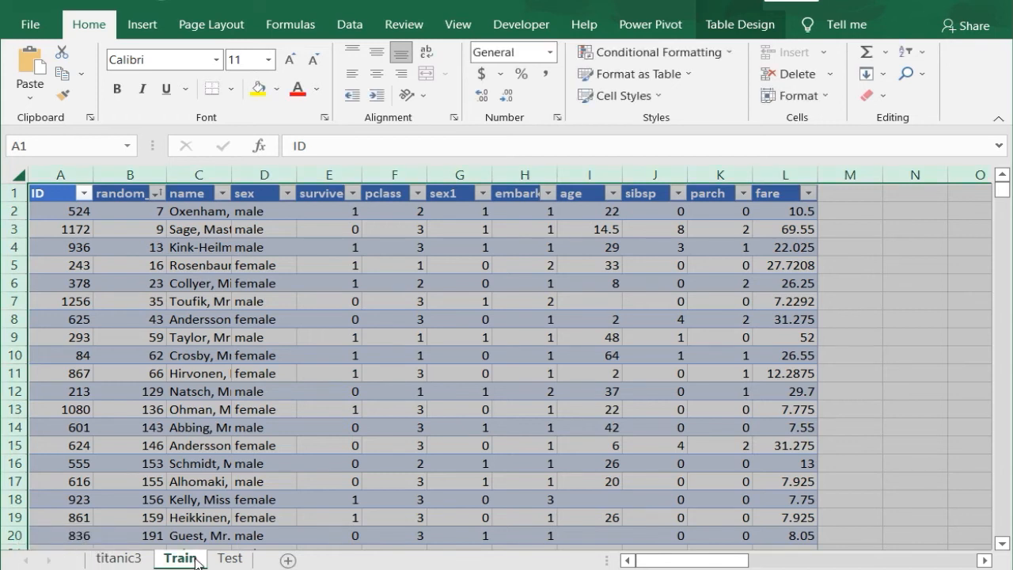
Step: On the Train sheet, go to A911 and delete rows 911 through 1310
click(70, 304)
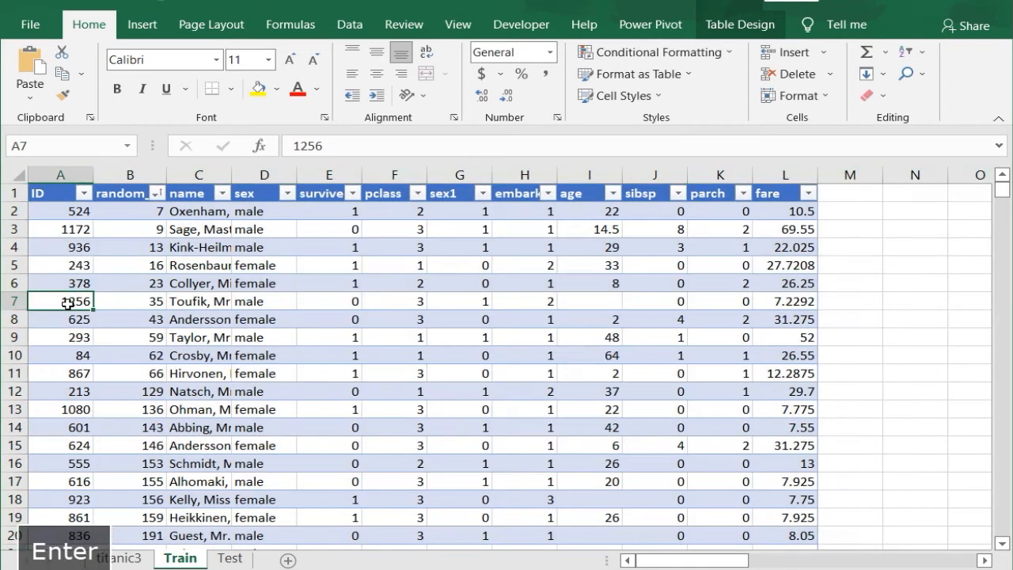
key(ctrl+g)
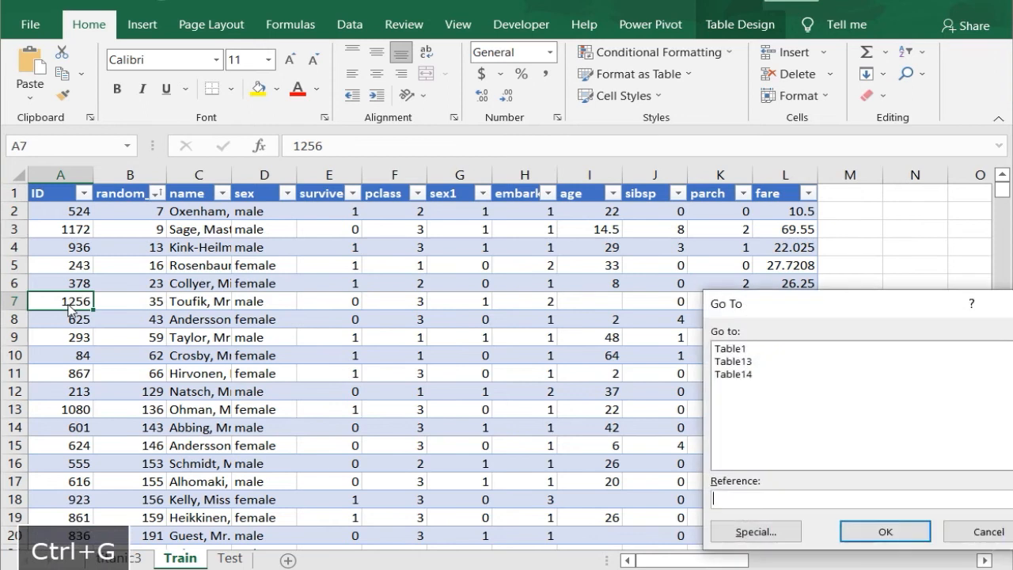
text(a911)
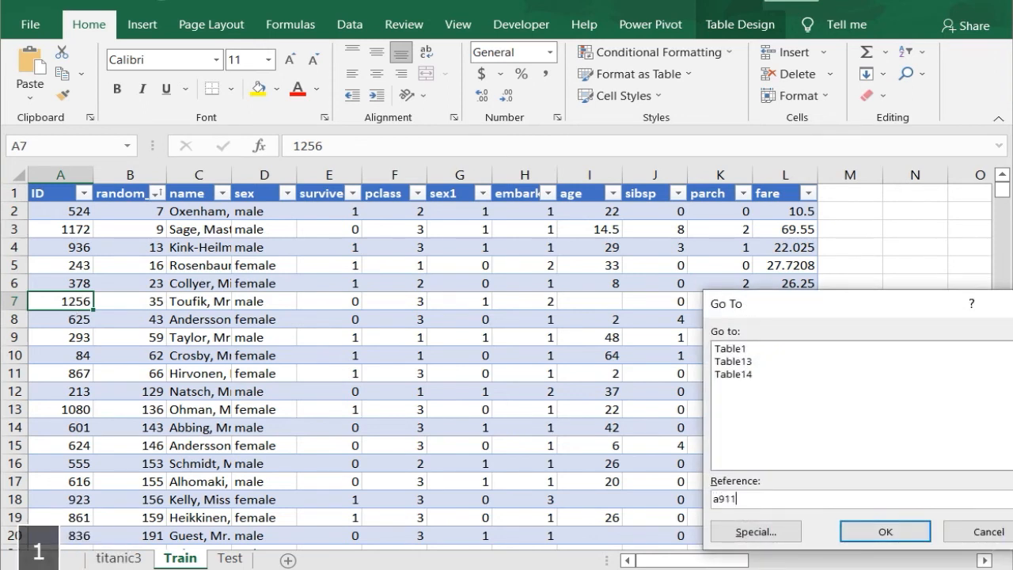
key(Return)
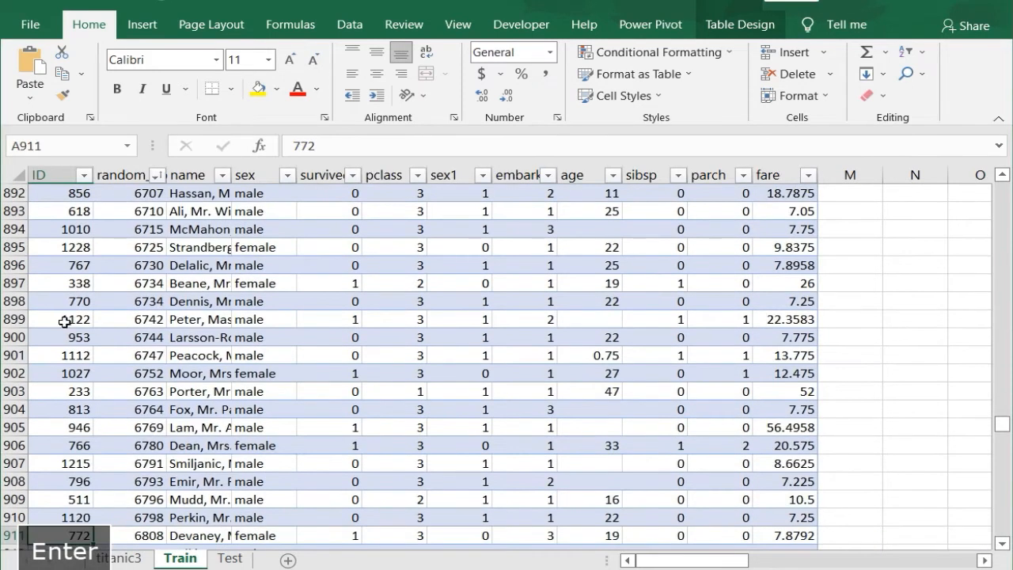
click(11, 535)
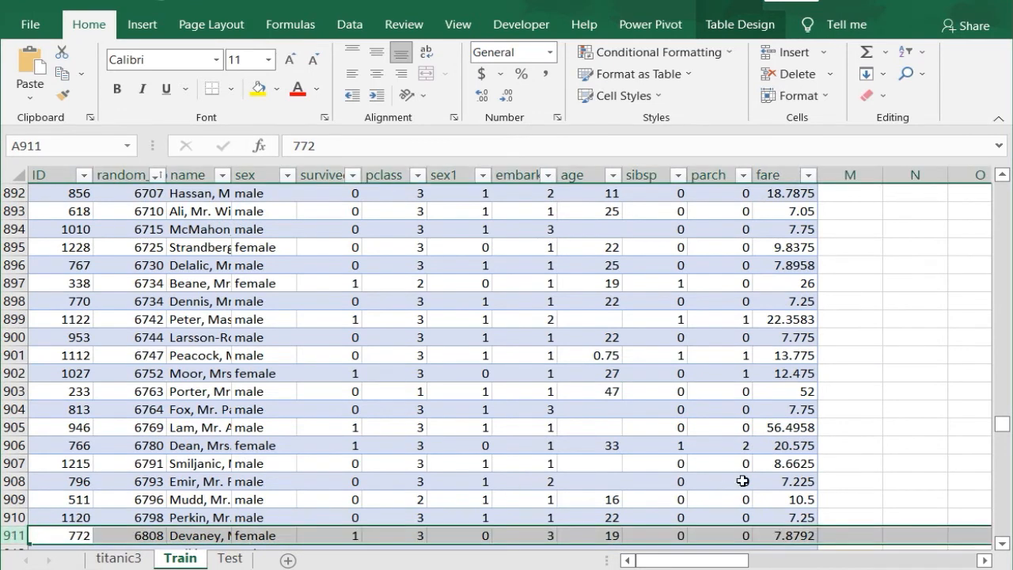
drag(1003, 427, 1003, 528)
shift+click(23, 538)
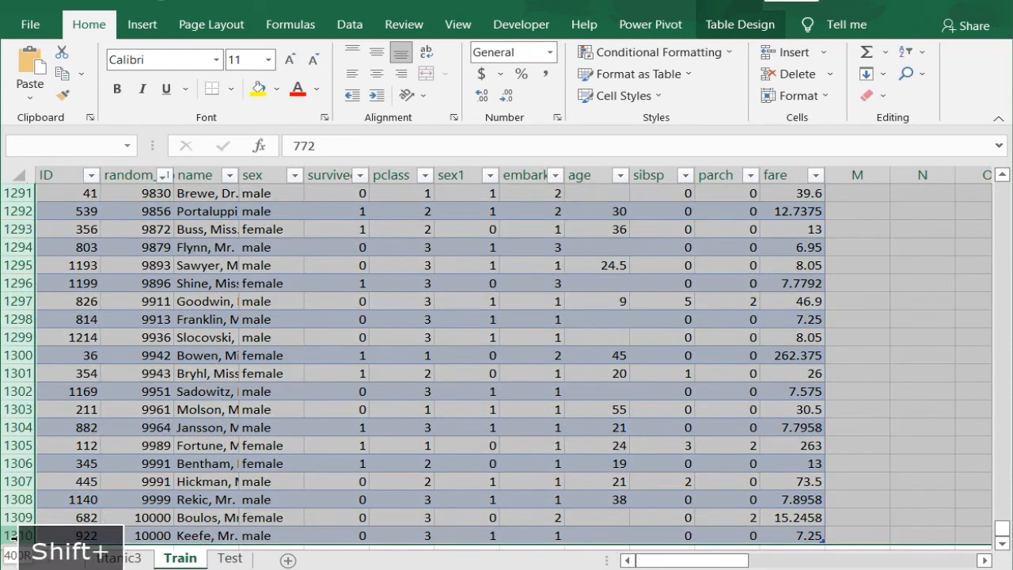
right_click(19, 251)
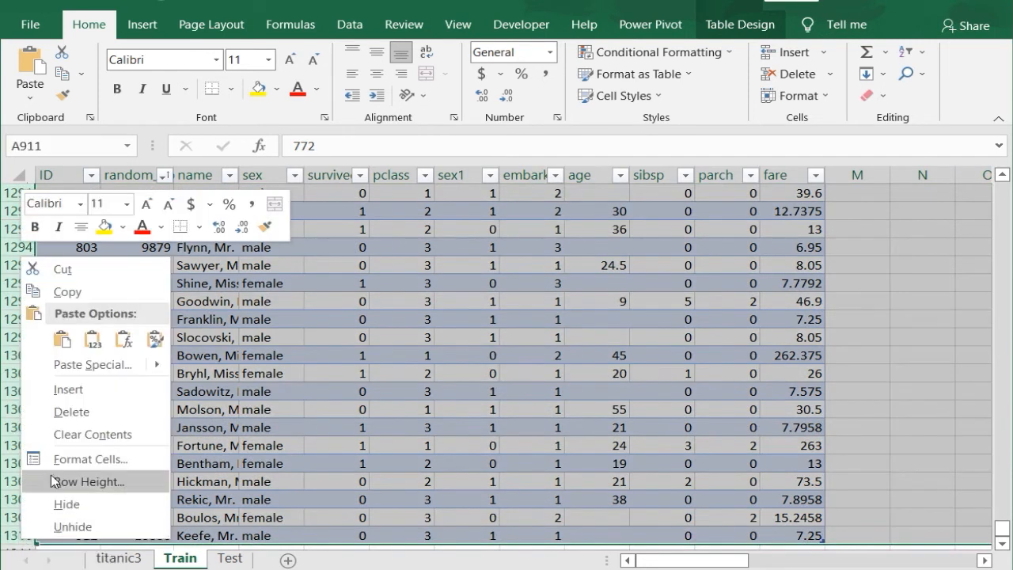
click(71, 411)
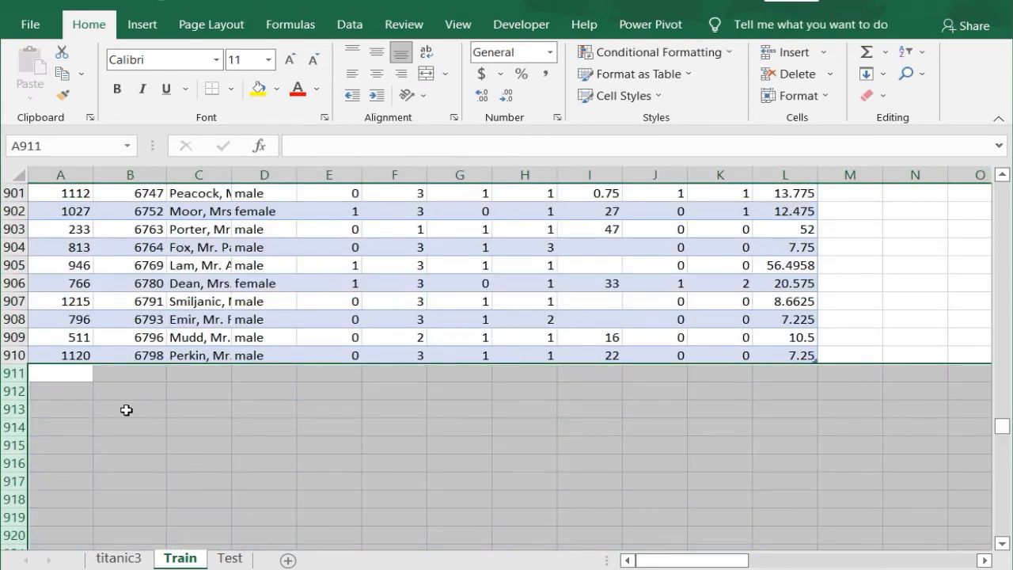
click(65, 354)
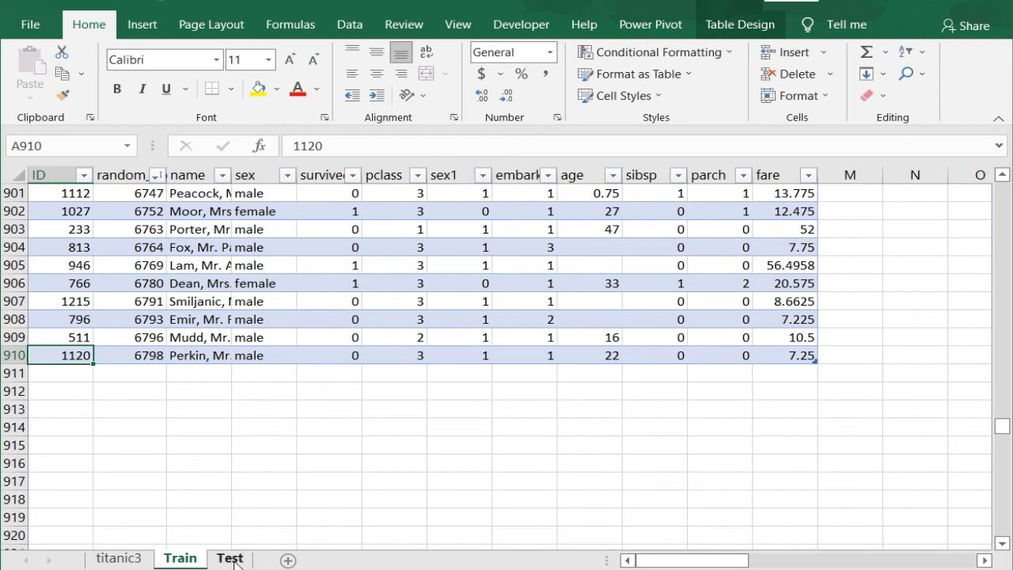
Step: On the Test sheet, go to A910 and delete rows 2 through 910, keeping the header row
click(229, 559)
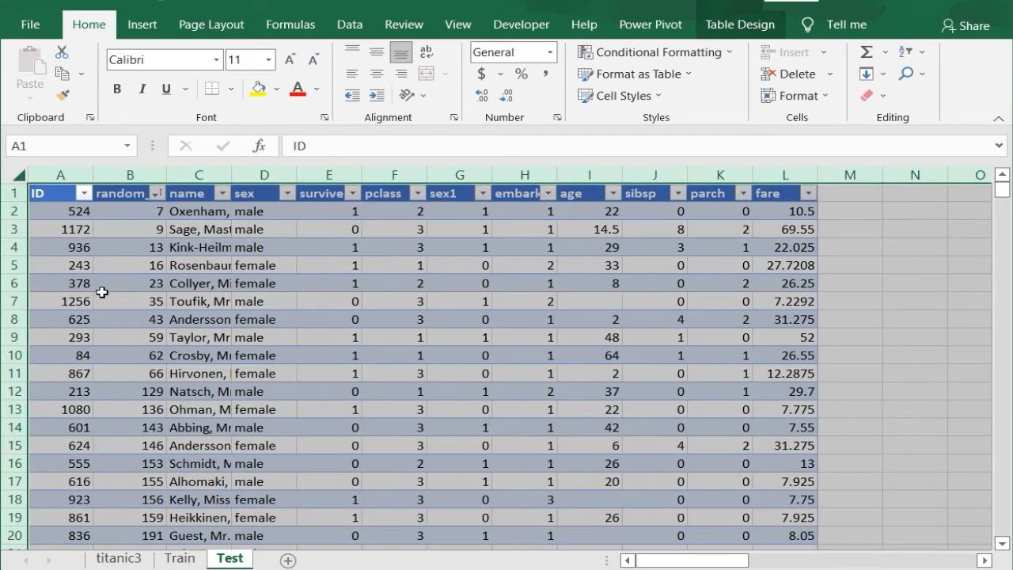
click(57, 283)
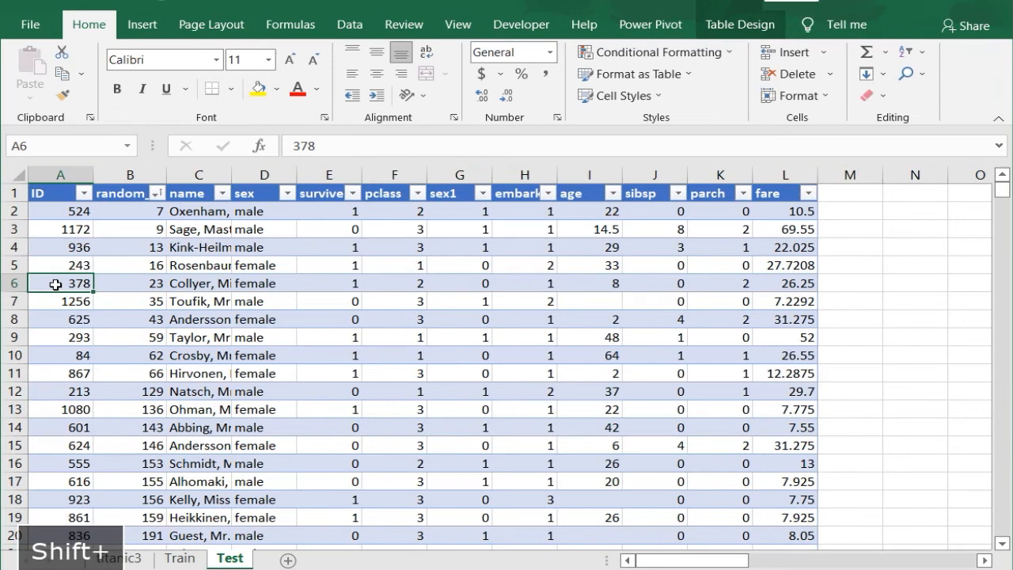
key(ctrl+g)
text(a)
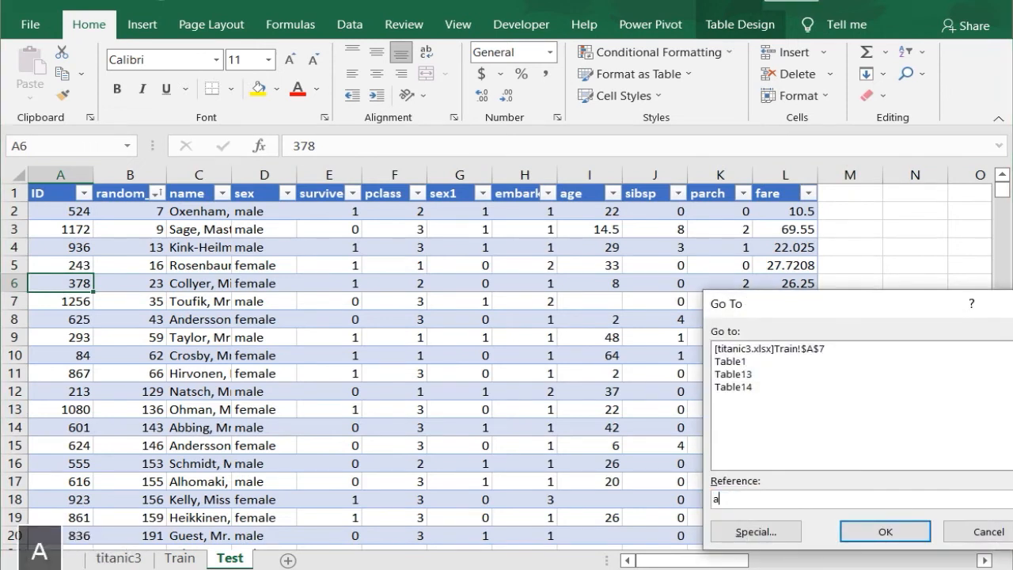
text(910)
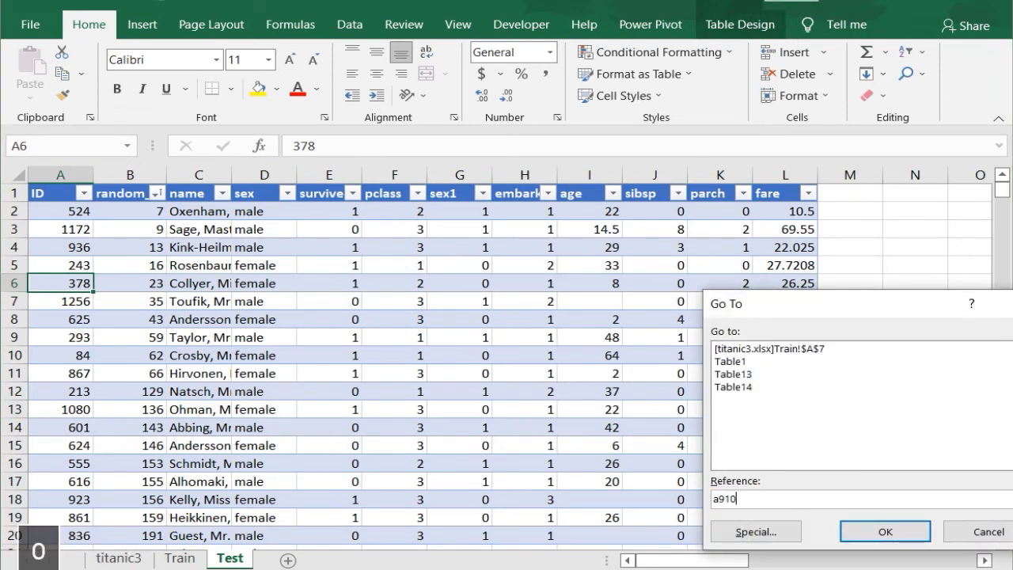
key(Return)
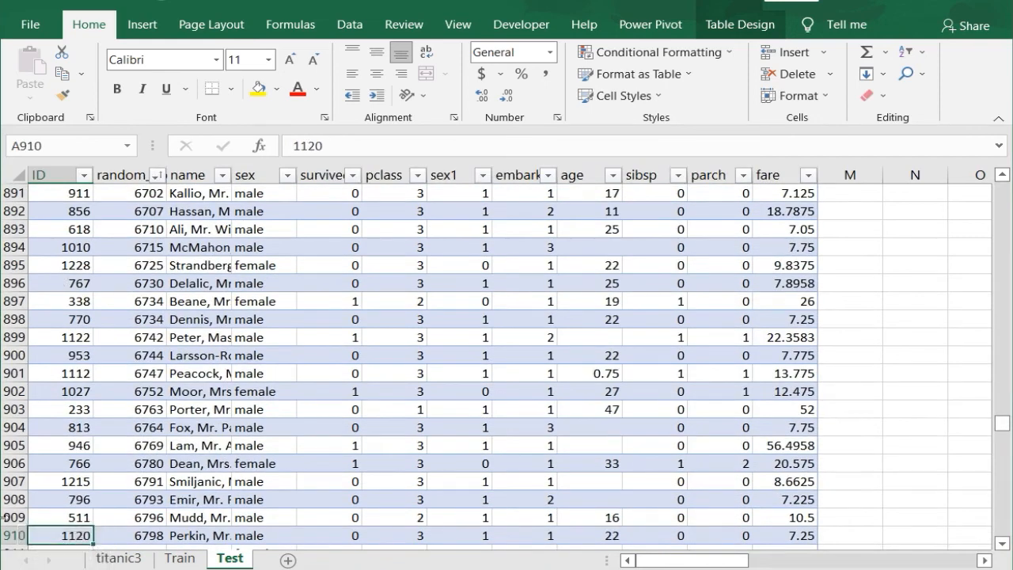
click(7, 534)
drag(998, 428, 1000, 186)
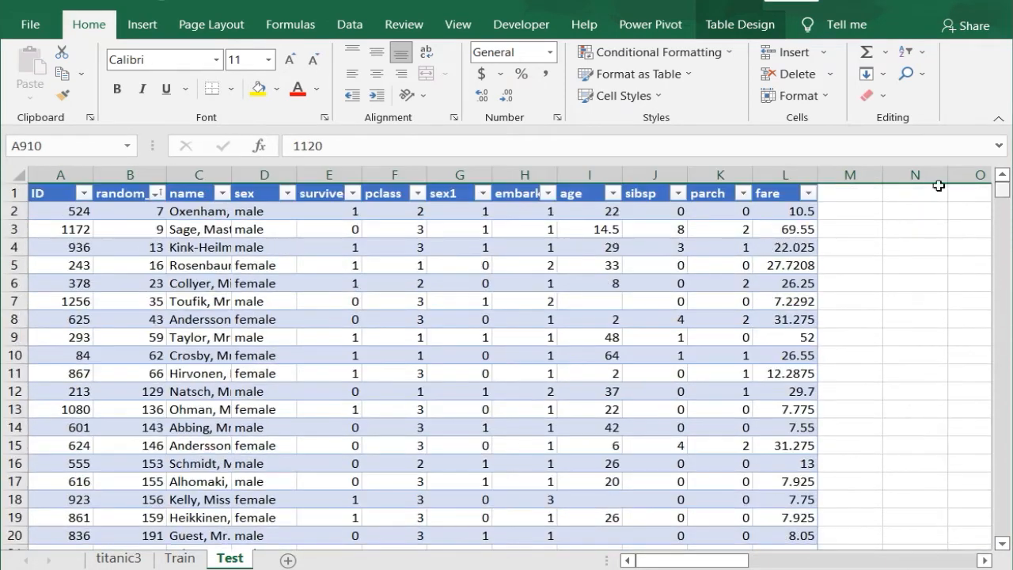
shift+click(14, 209)
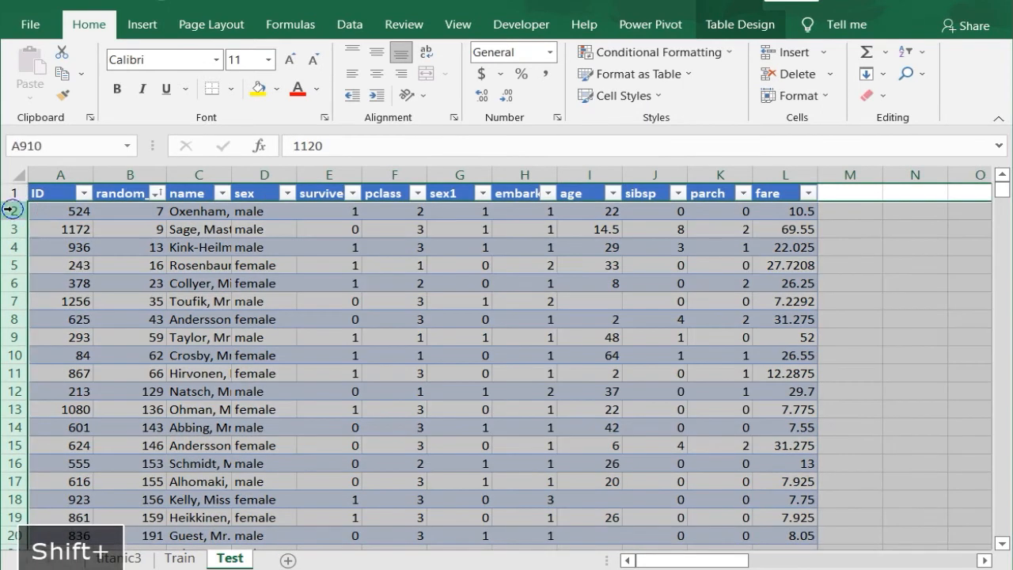
right_click(15, 209)
click(62, 362)
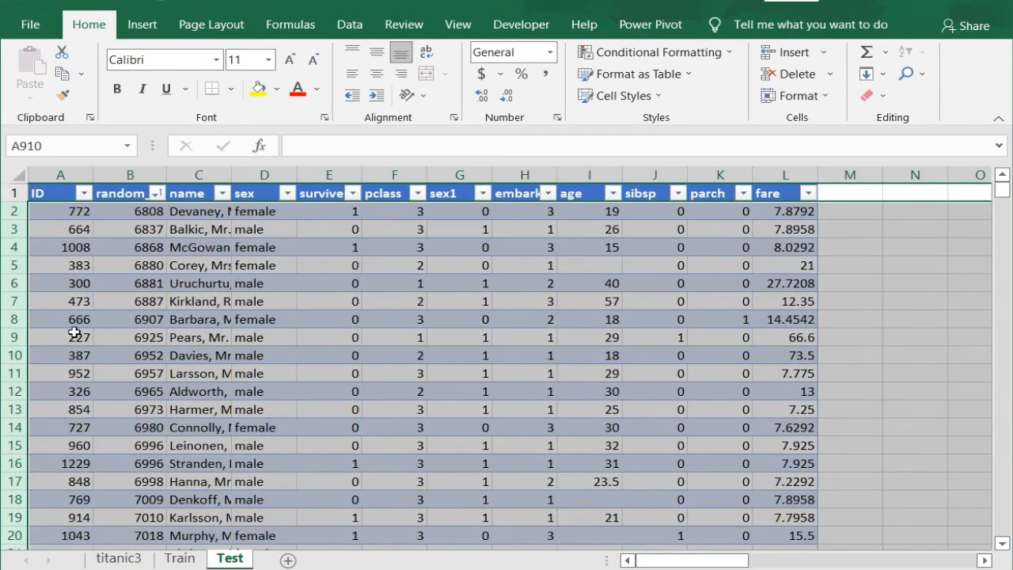
Step: Check the extent of the remaining ID data on the Test sheet, then return to the Train sheet
click(53, 208)
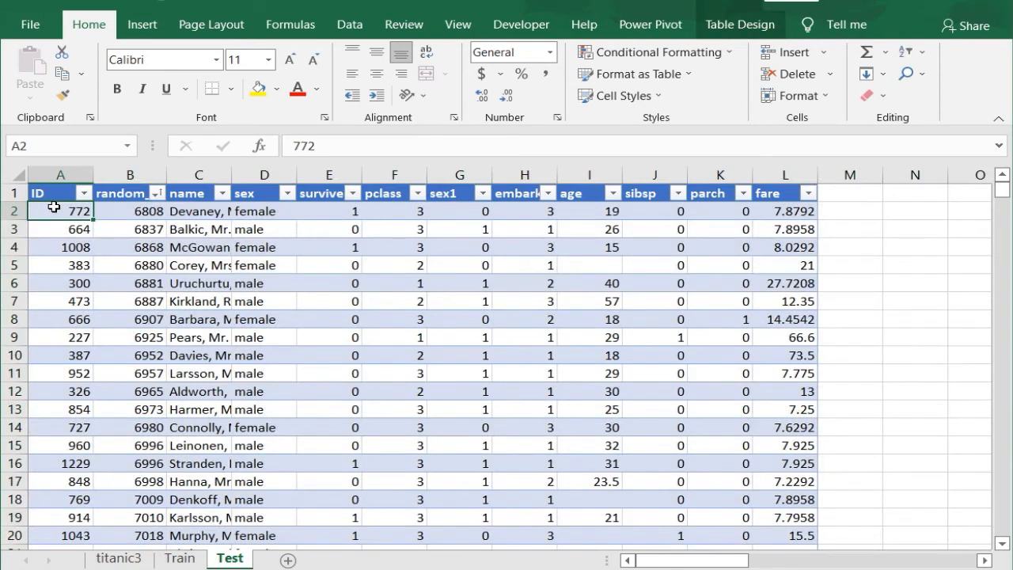
key(ctrl+shift+Down)
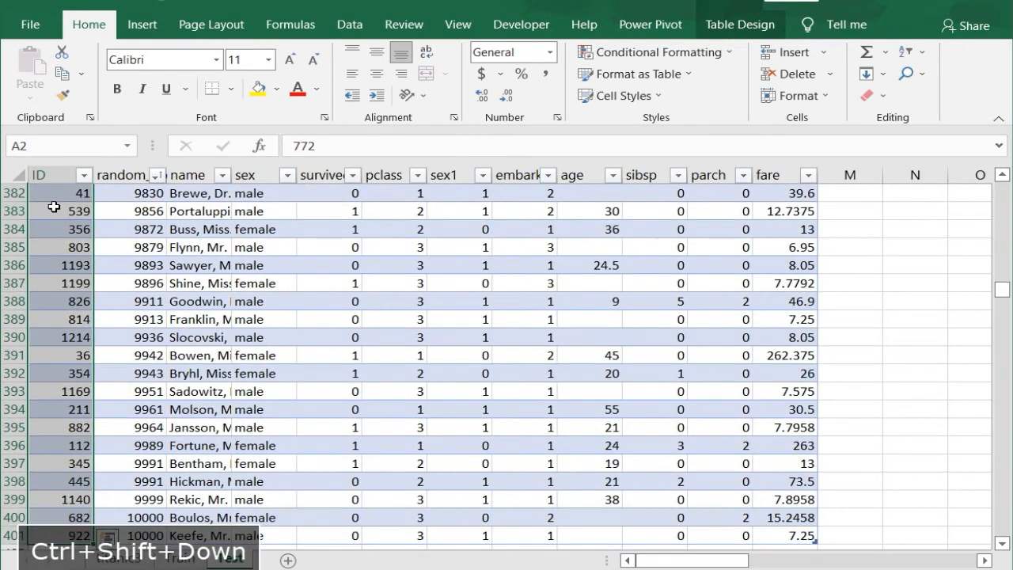
key(ctrl+Up)
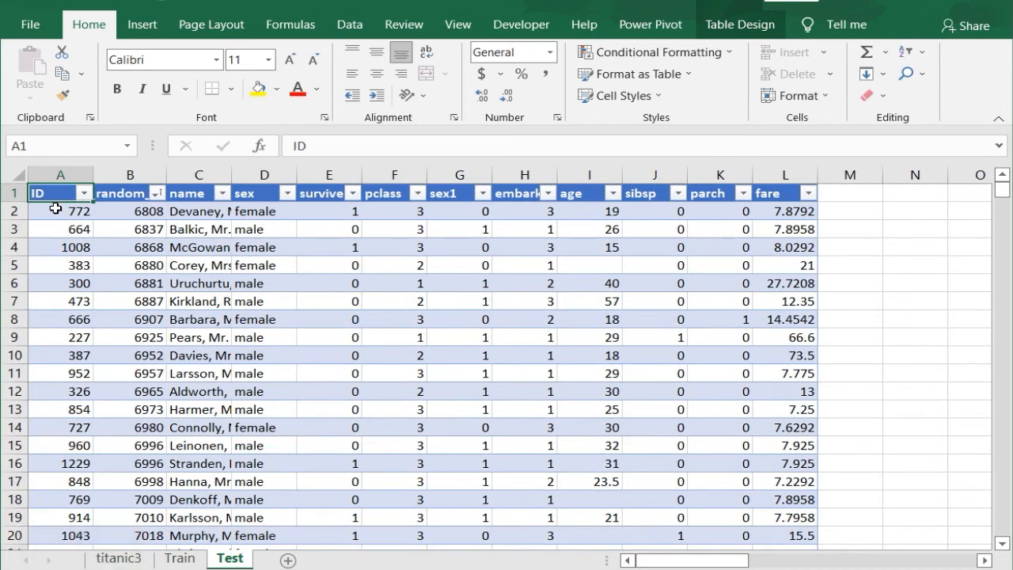
click(180, 558)
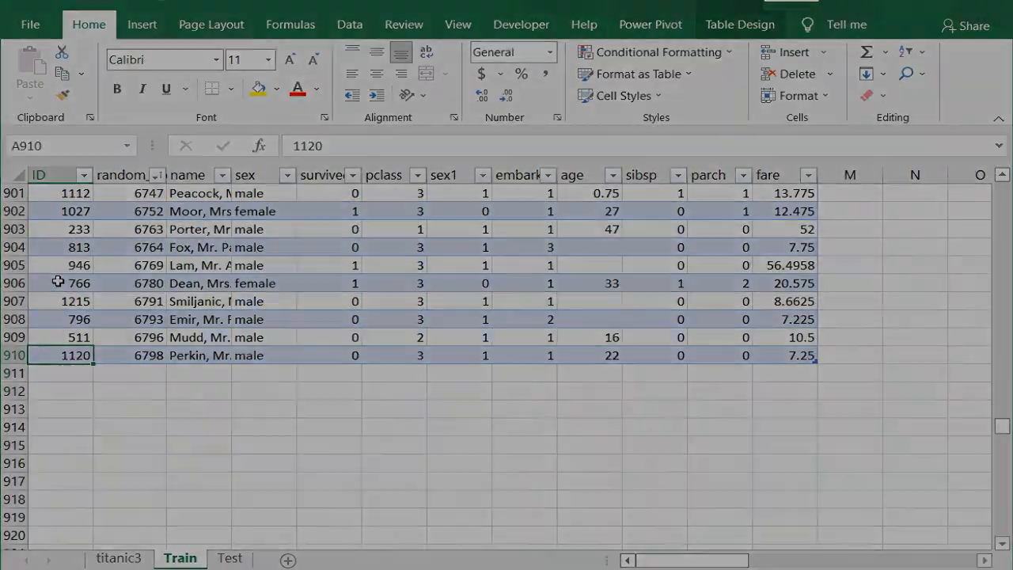